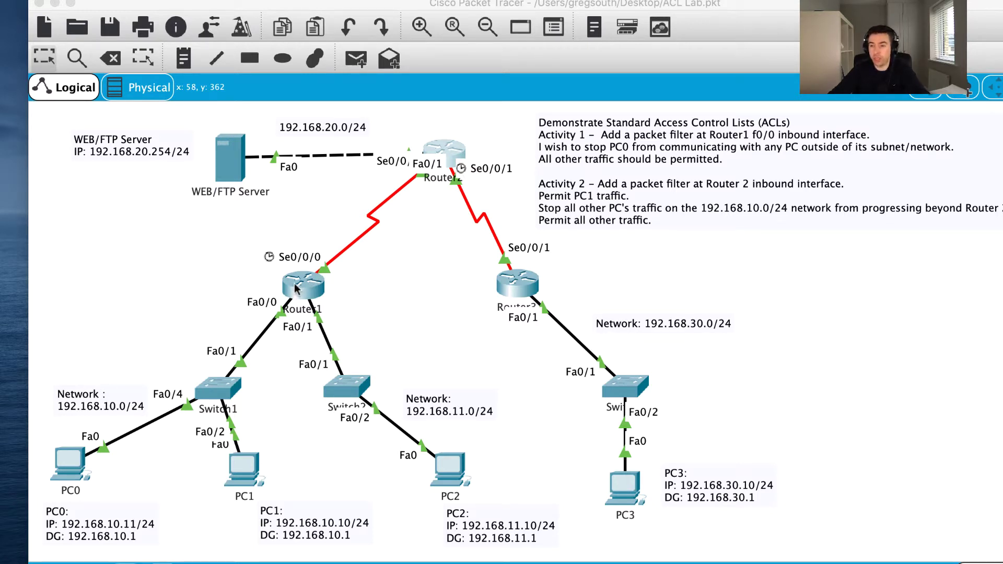
- Open PC0's command prompt and ping the WEB/FTP server at 192.168.20.254
left_click(71, 468)
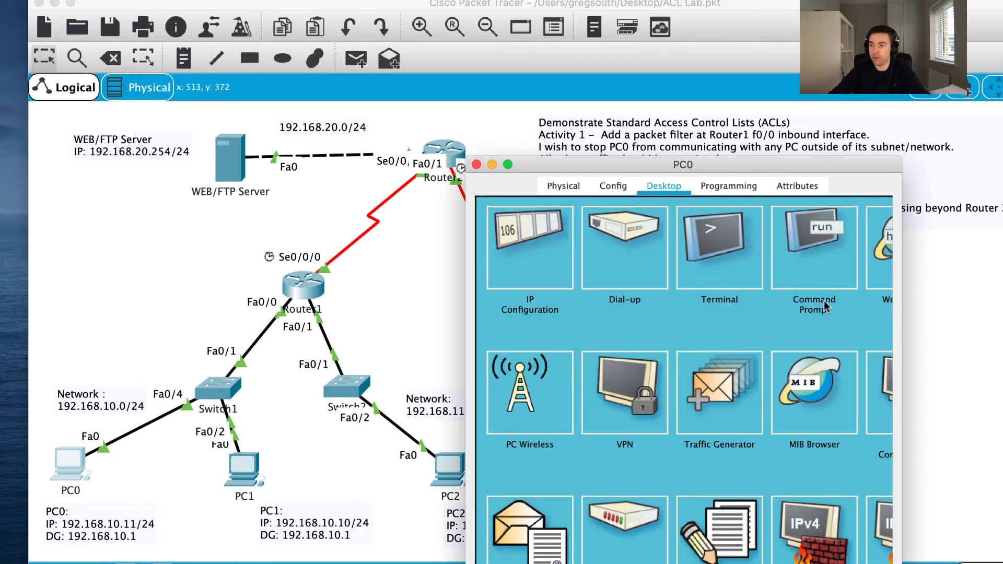
left_click(810, 246)
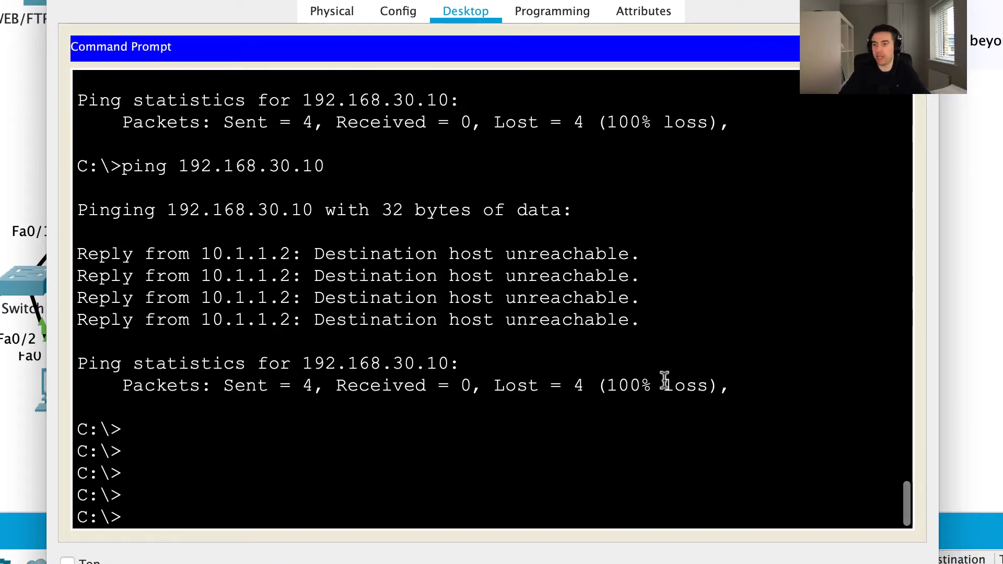
type("pin g")
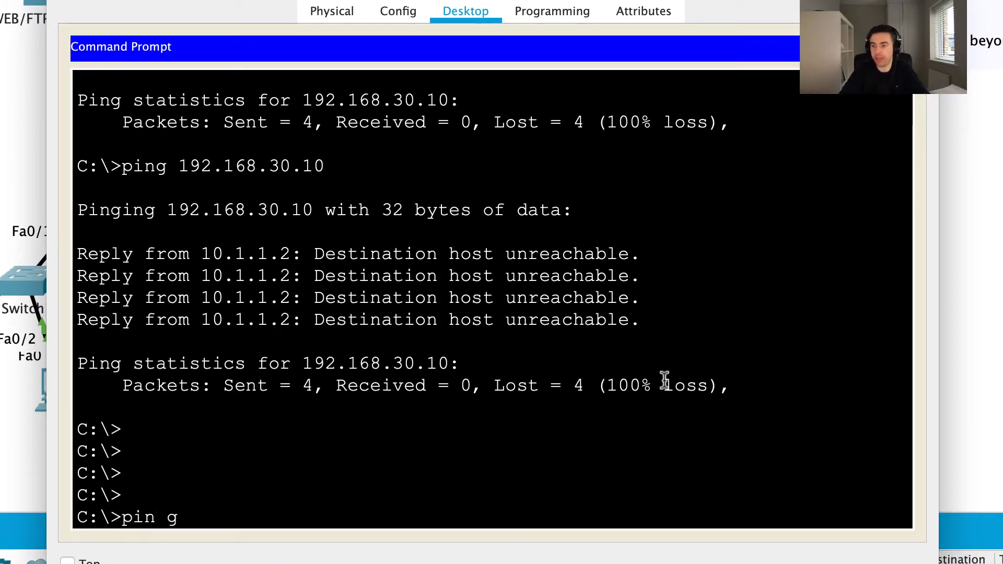
type("1")
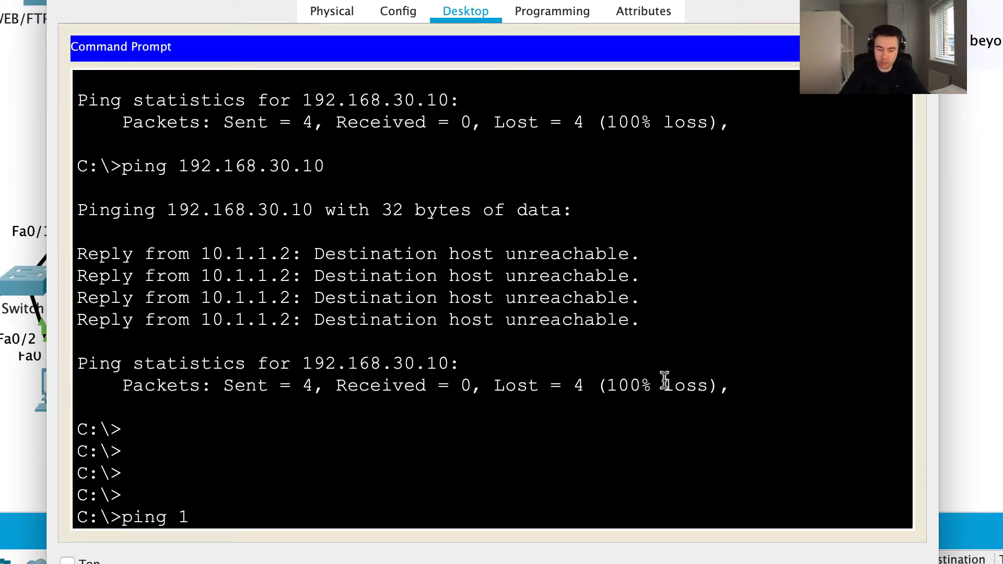
type("92.168.")
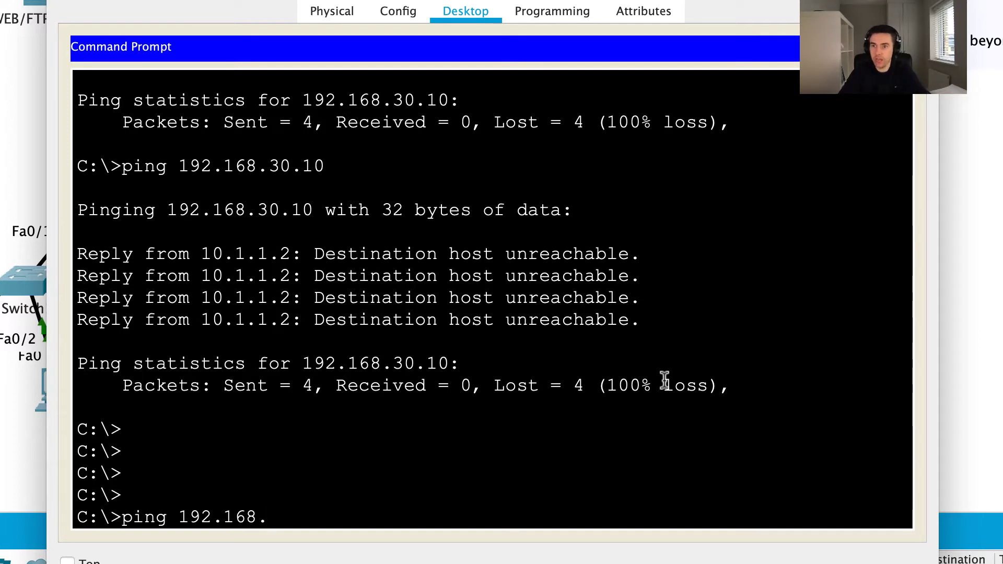
type("20.")
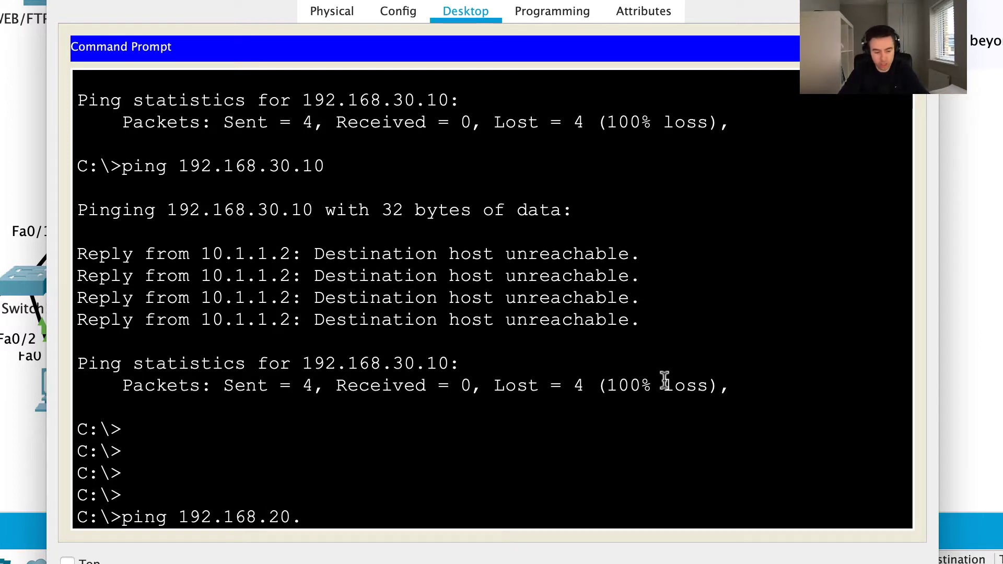
type("254")
key("Return")
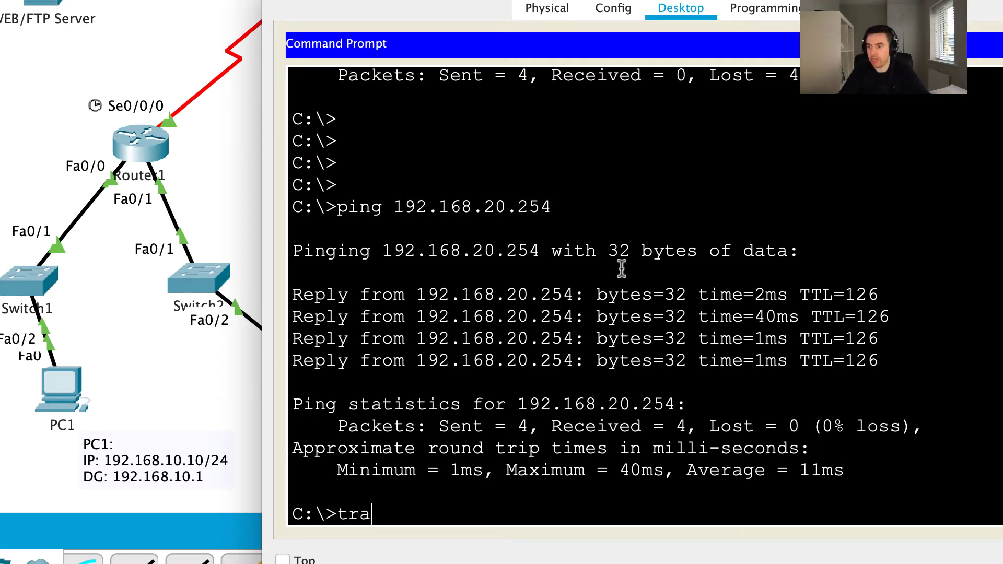
- Trace the route from PC0 to the WEB/FTP server at 192.168.20.254 with tracert
type("cr")
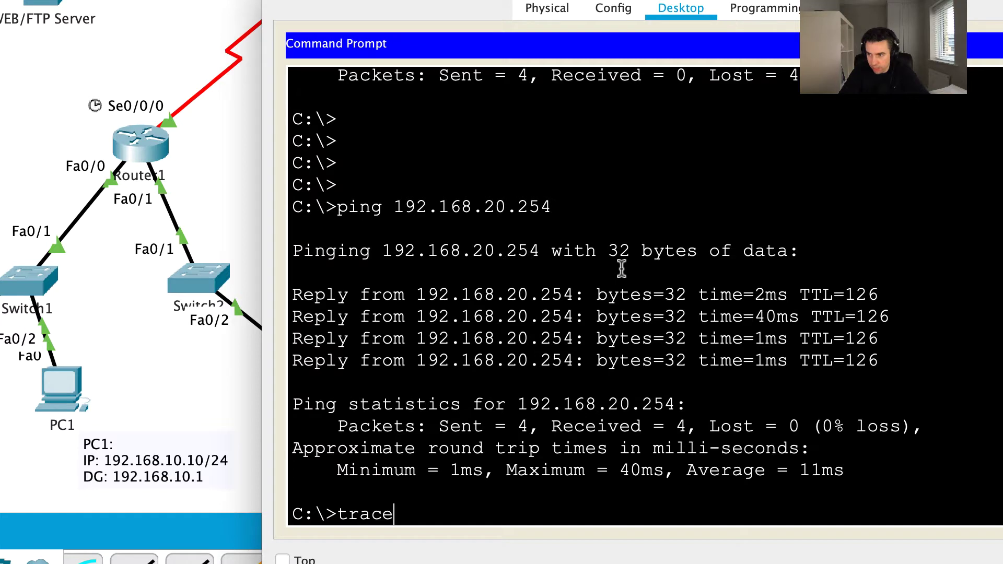
type("t")
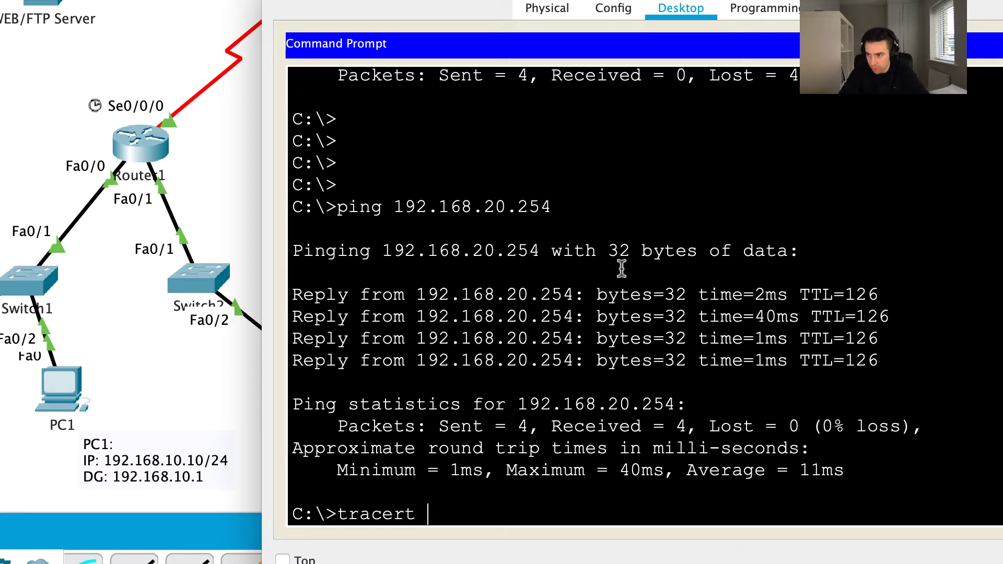
type(" 192.168.2")
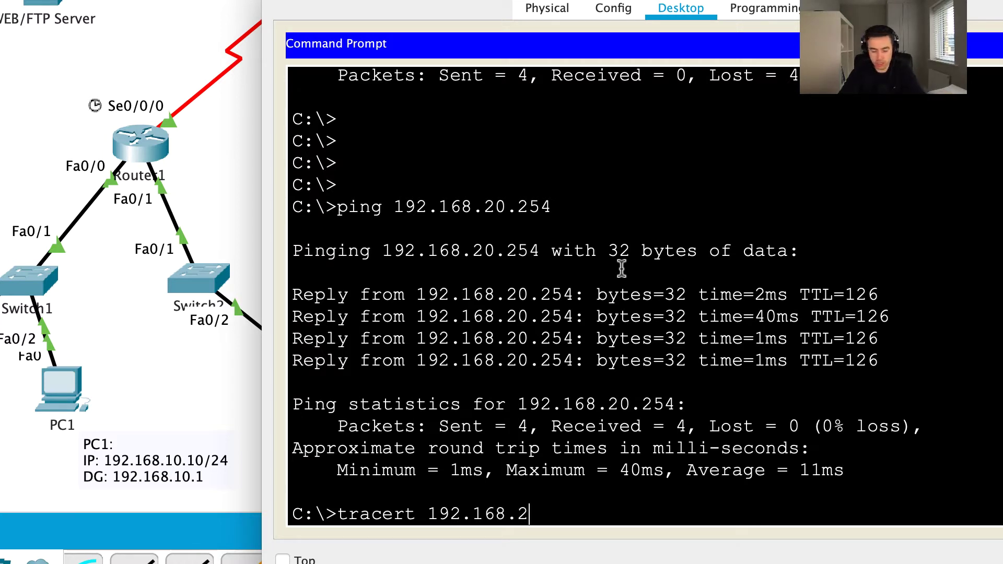
type("0.")
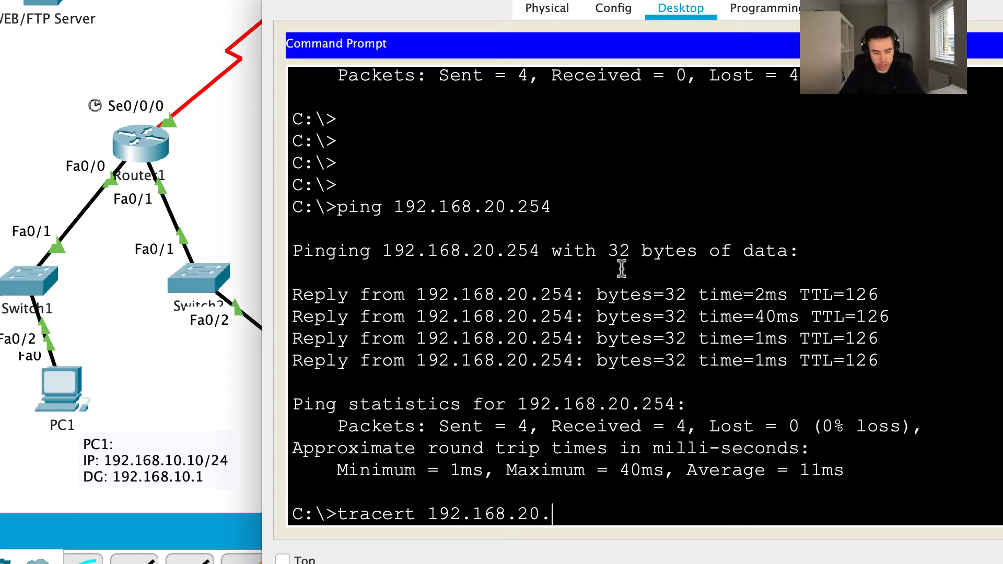
type("254")
key("Return")
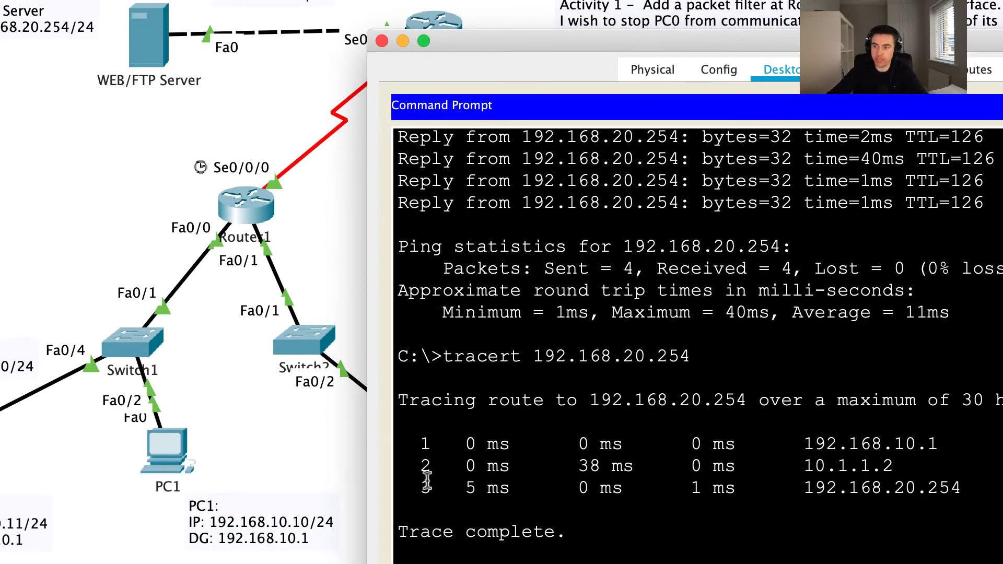
- Highlight each hop of PC0's trace in turn to compare it with the topology, and close the PC0 window
left_click_drag(418, 443, 971, 445)
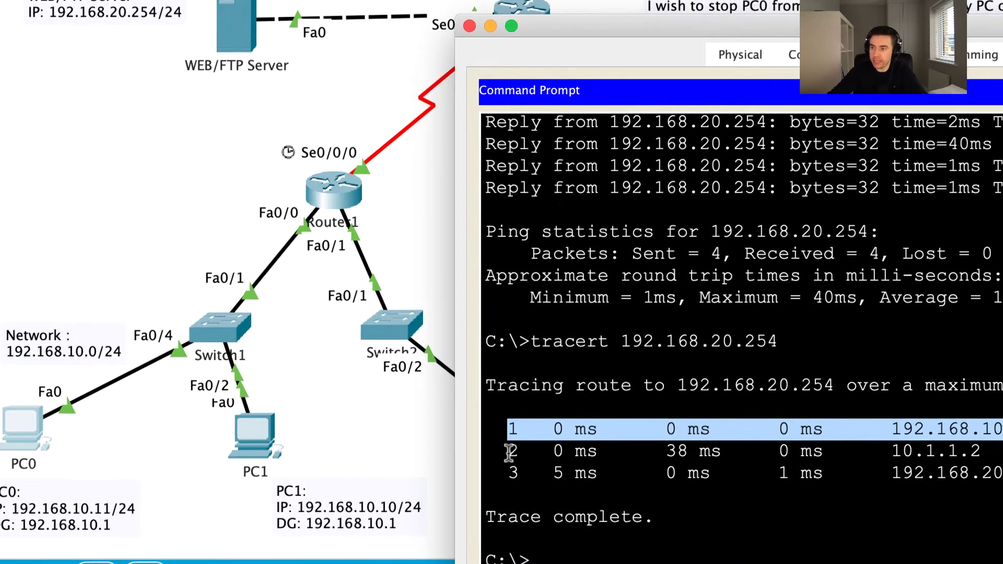
left_click_drag(509, 452, 998, 451)
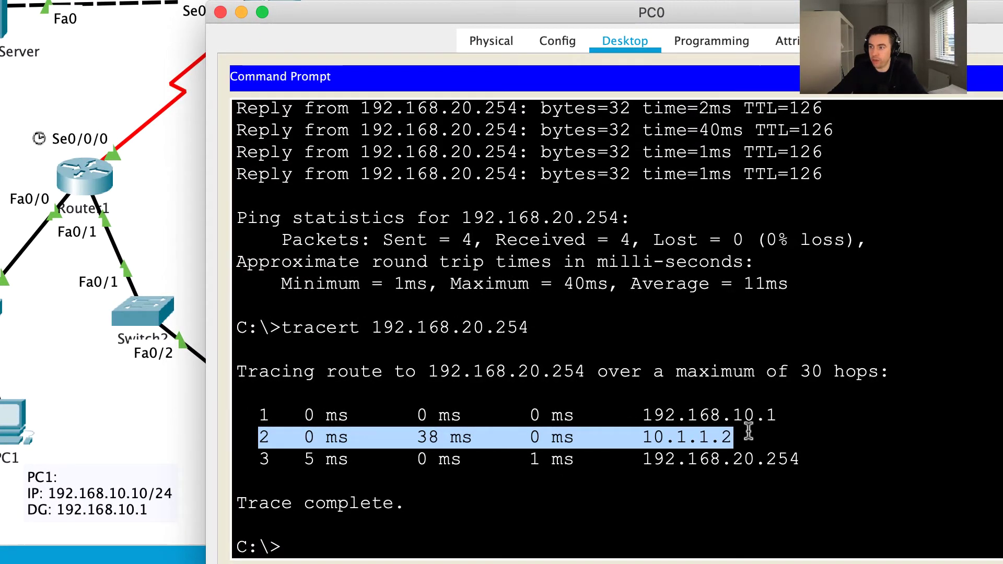
left_click_drag(515, 14, 643, 52)
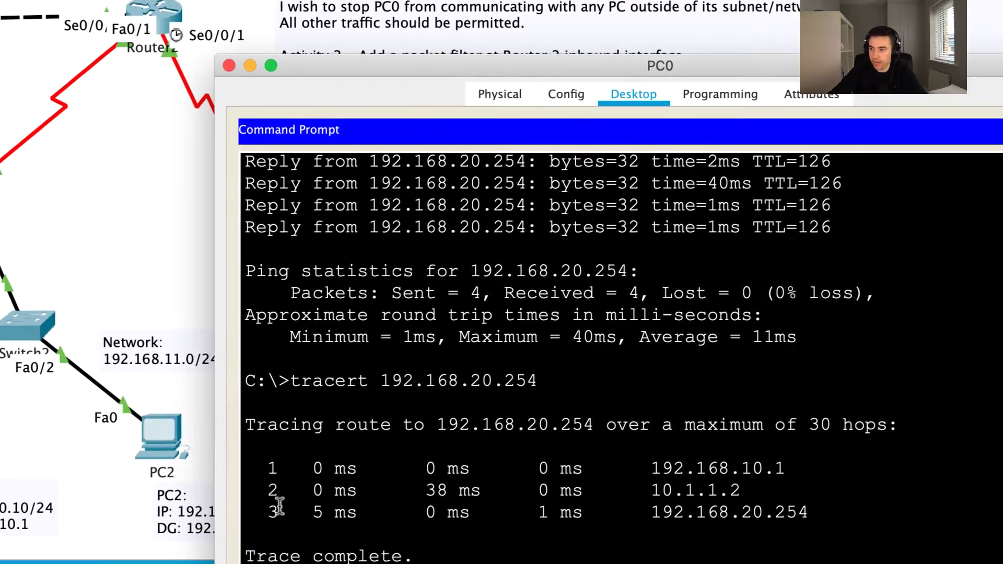
left_click_drag(153, 465, 701, 465)
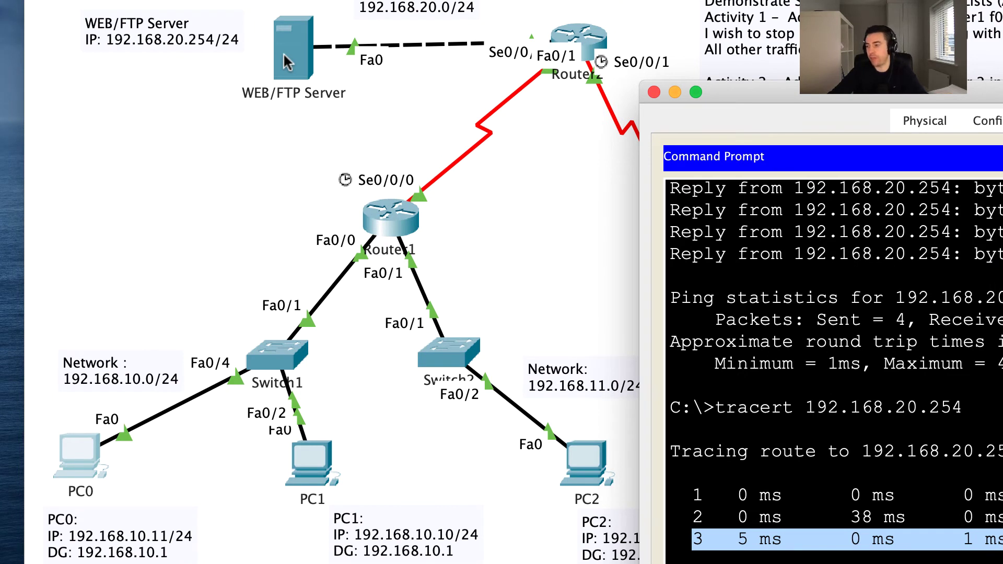
left_click(903, 557)
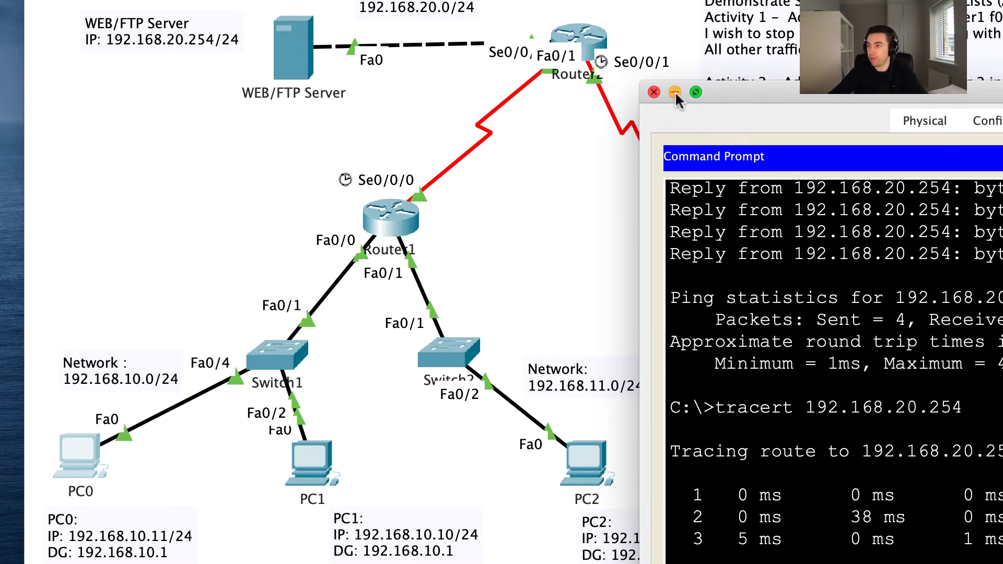
left_click(654, 93)
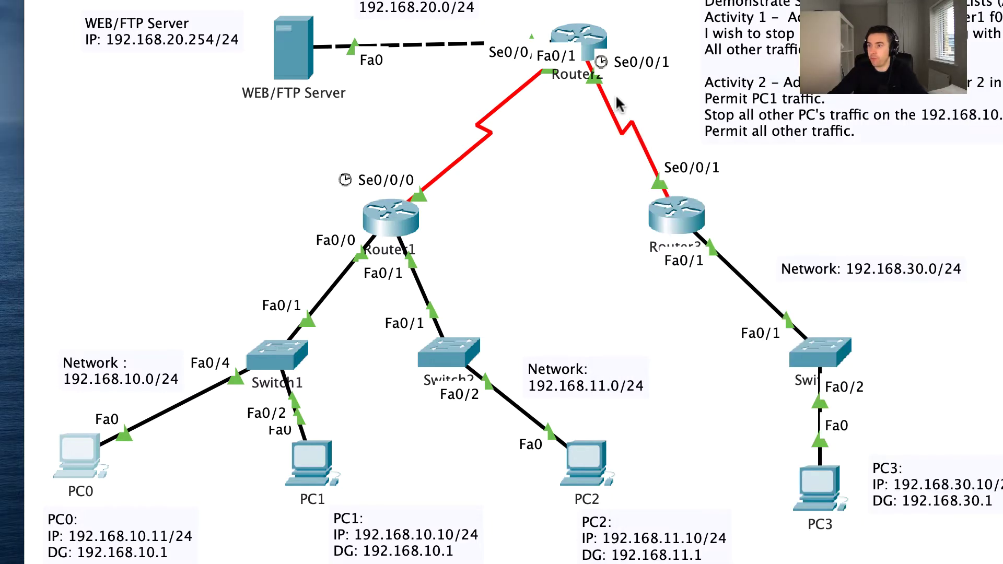
- Open Router1's command line interface with a fresh prompt, widen its window and reposition it over the topology
left_click(391, 229)
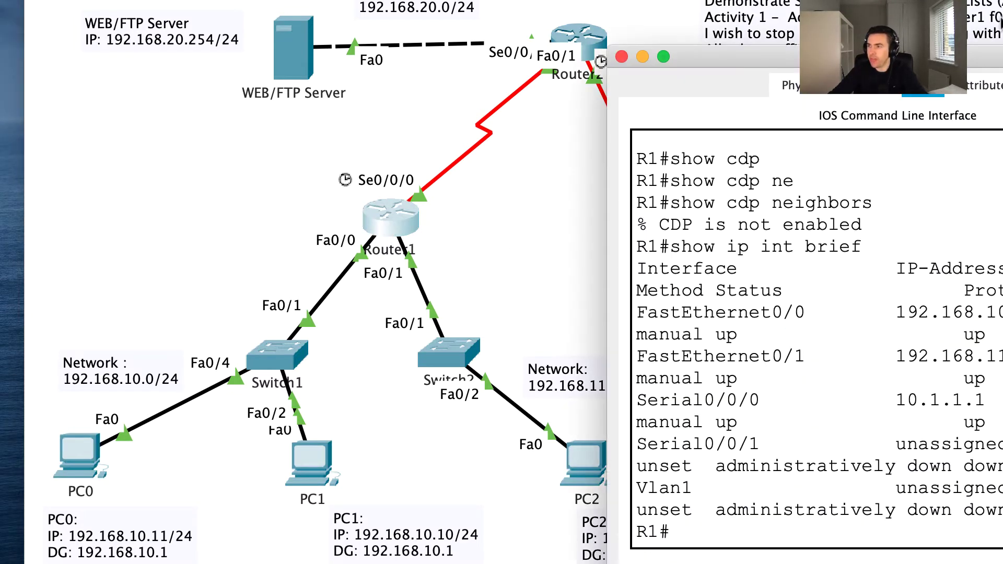
key("Return")
key("Return")
key("Return")
key("Return")
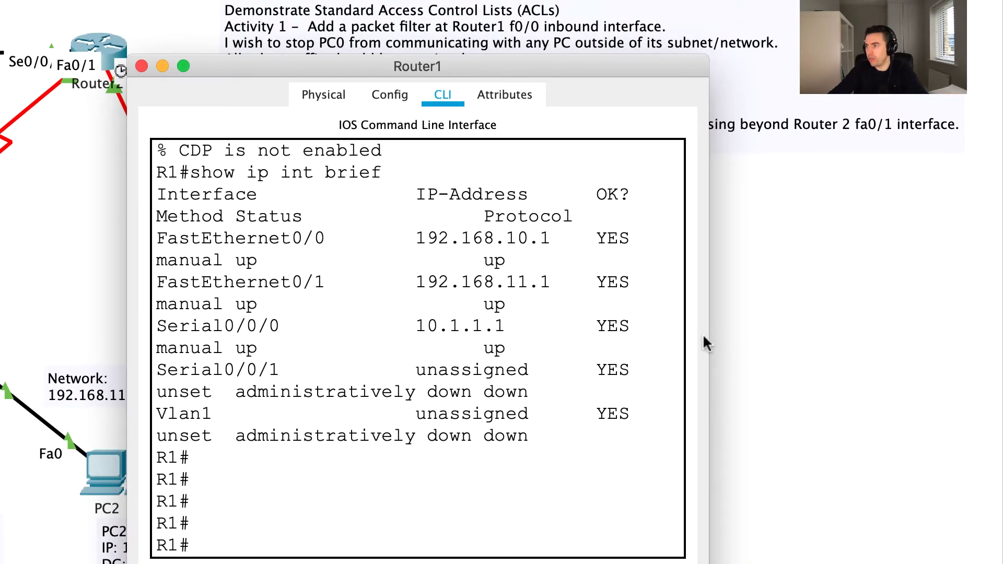
left_click_drag(714, 338, 884, 343)
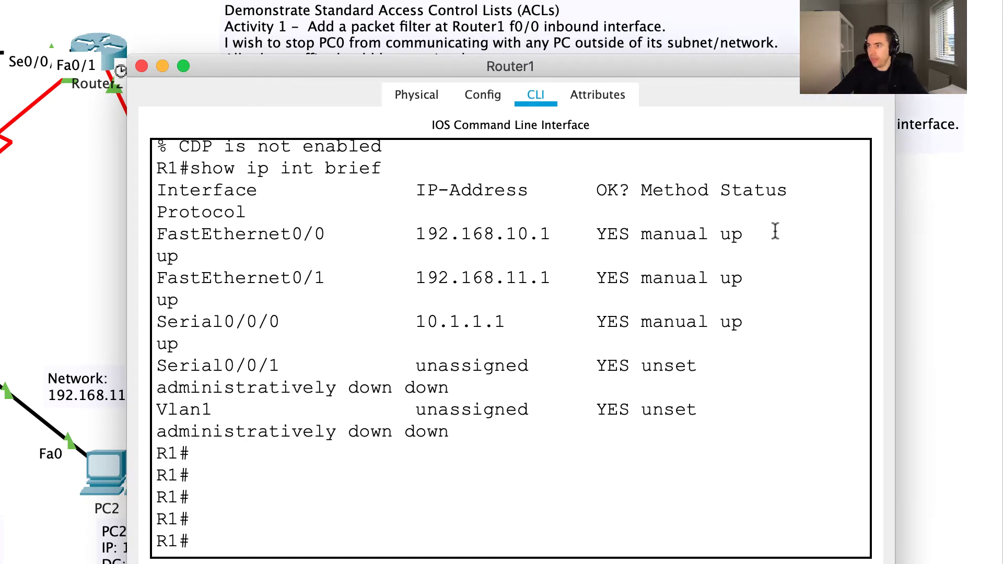
left_click_drag(394, 71, 365, 97)
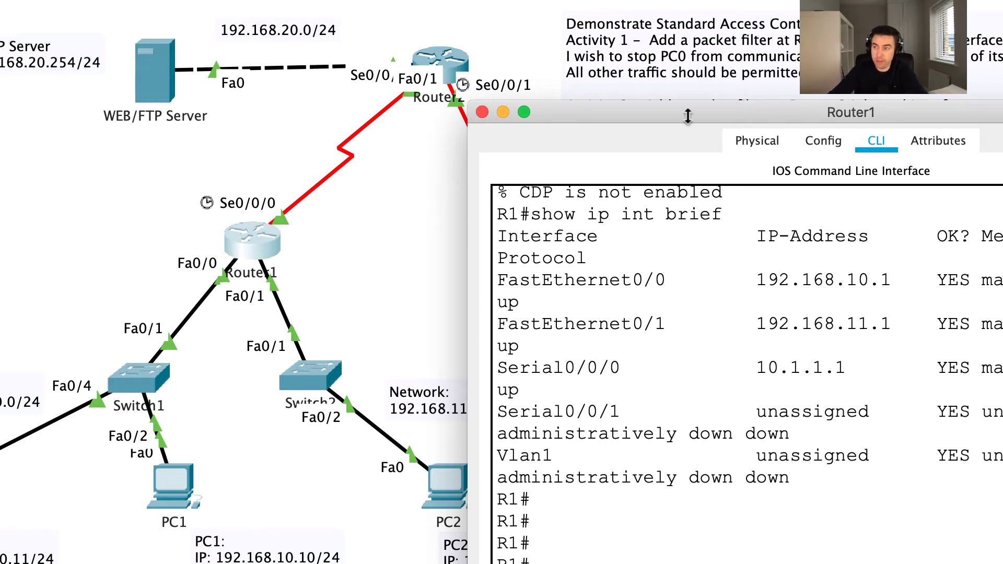
left_click_drag(635, 115, 940, 149)
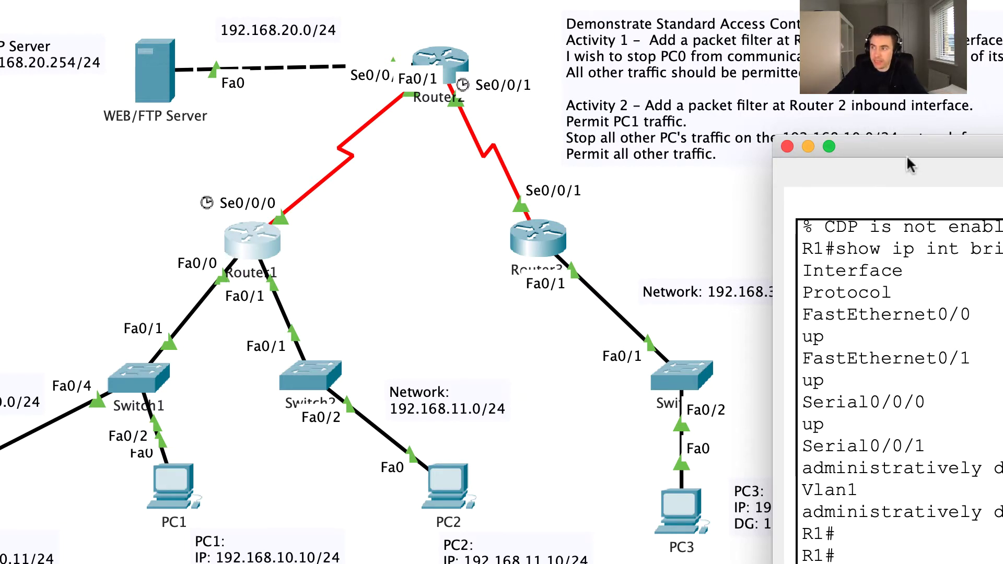
left_click_drag(927, 148, 628, 105)
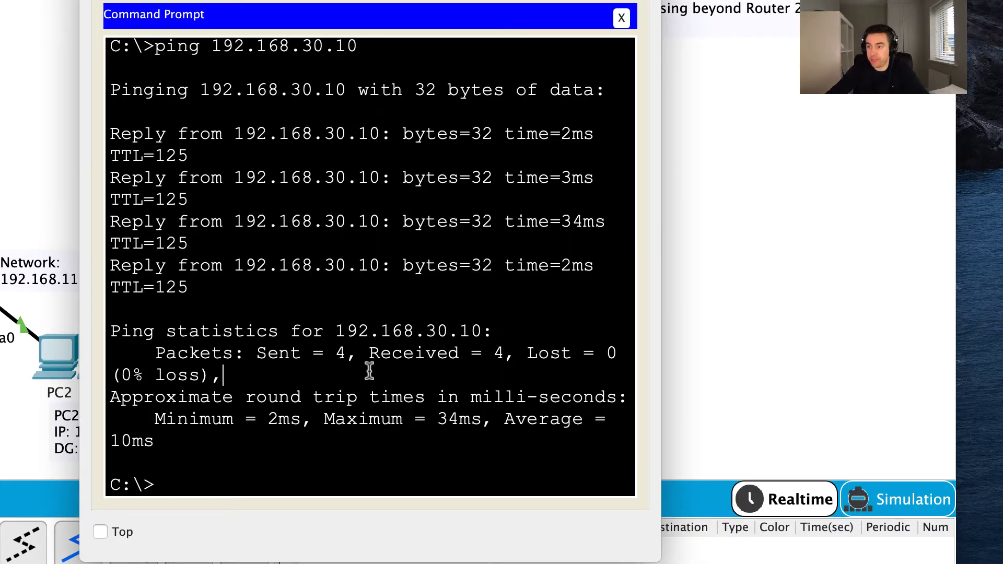
- Ping the WEB/FTP server at 192.168.20.254 from the open PC command prompt, and close that PC's window
key("Return")
key("Return")
key("Return")
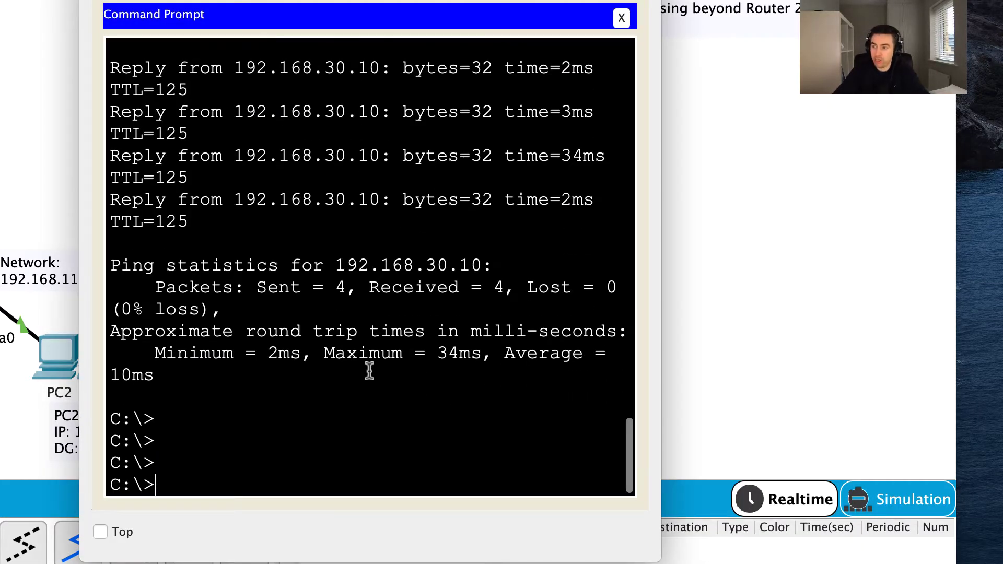
key("Up")
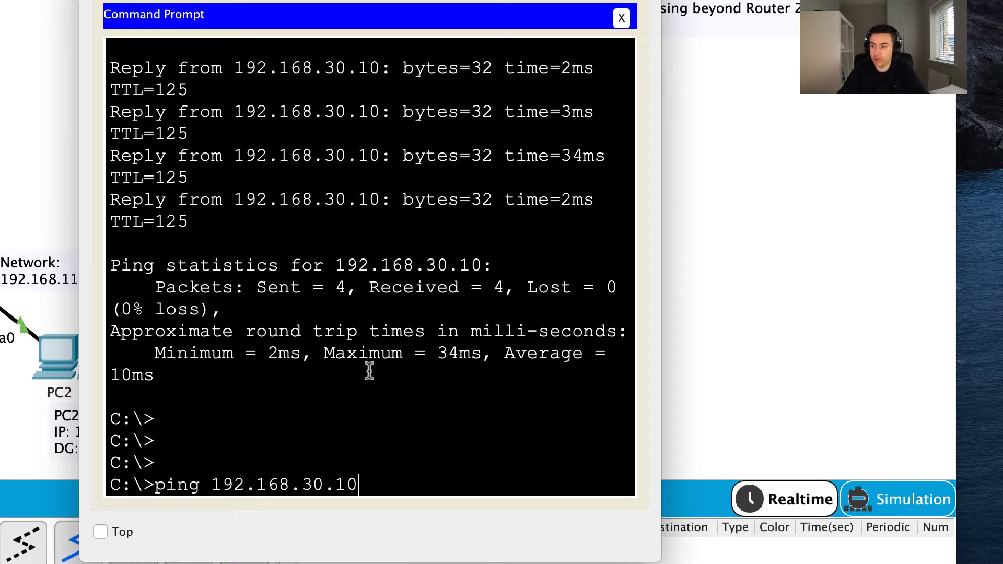
key("BackSpace")
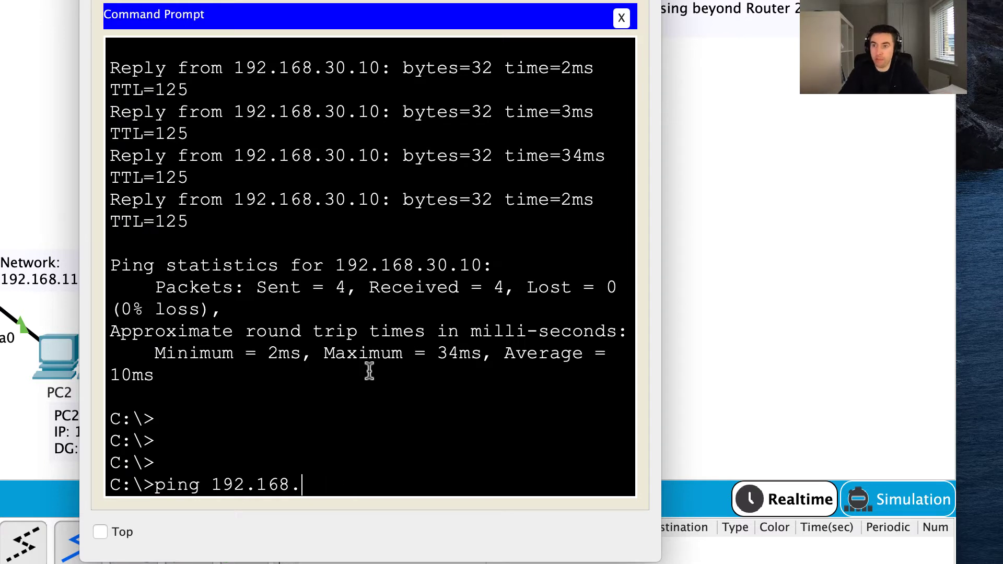
type("20")
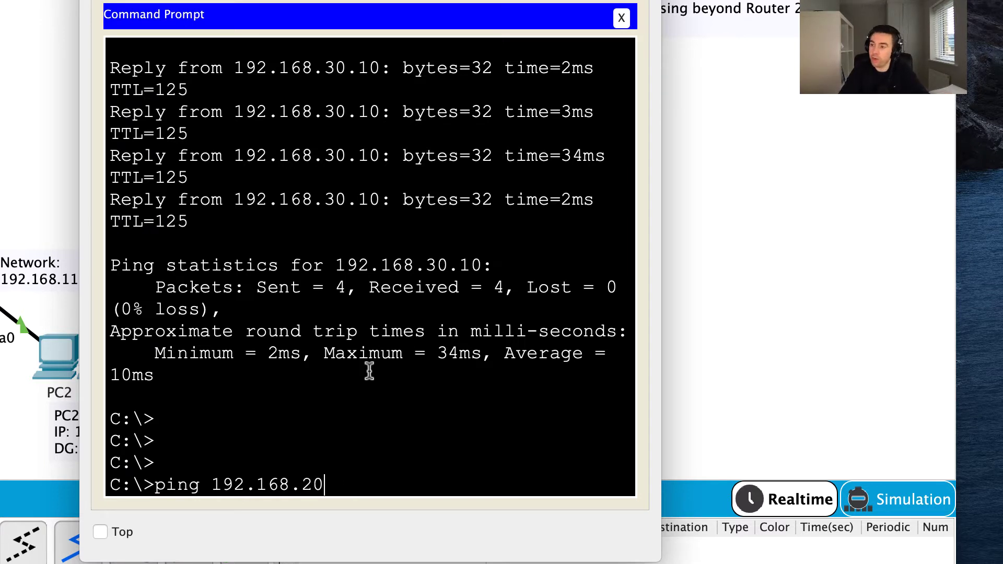
type(".254")
key("Return")
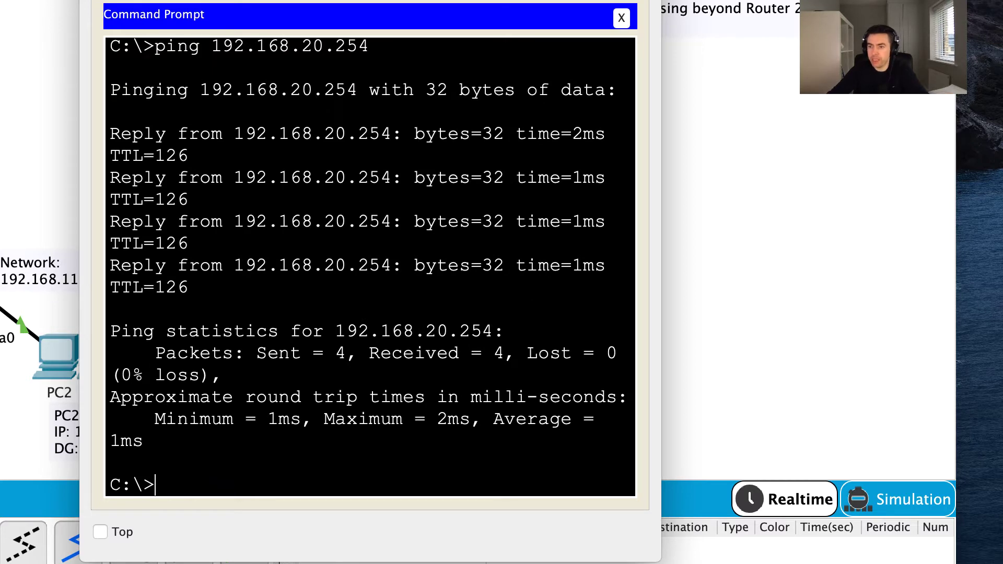
key("super+w")
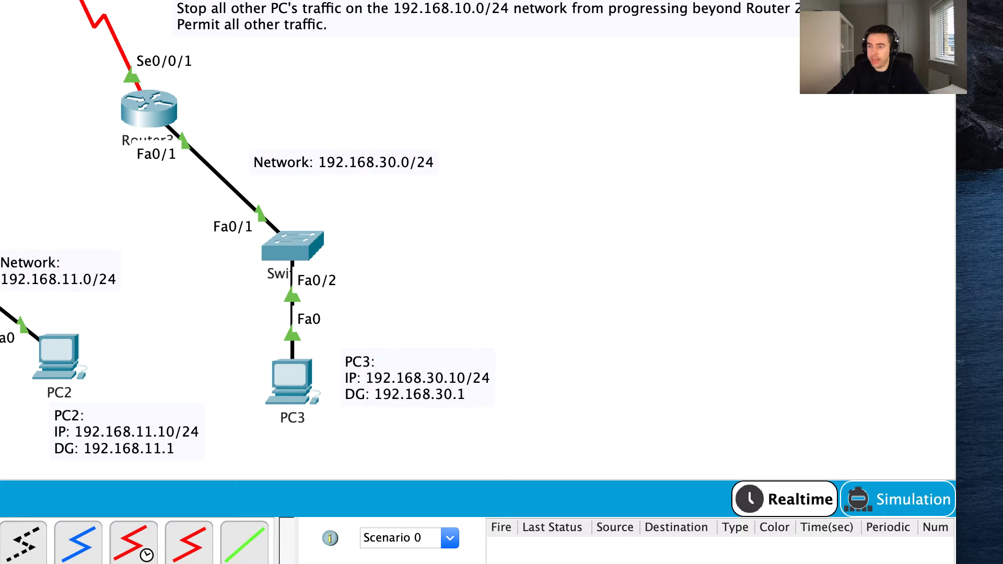
- Return to Router1's command line and list its configured access lists with show access-lists
key("super+grave")
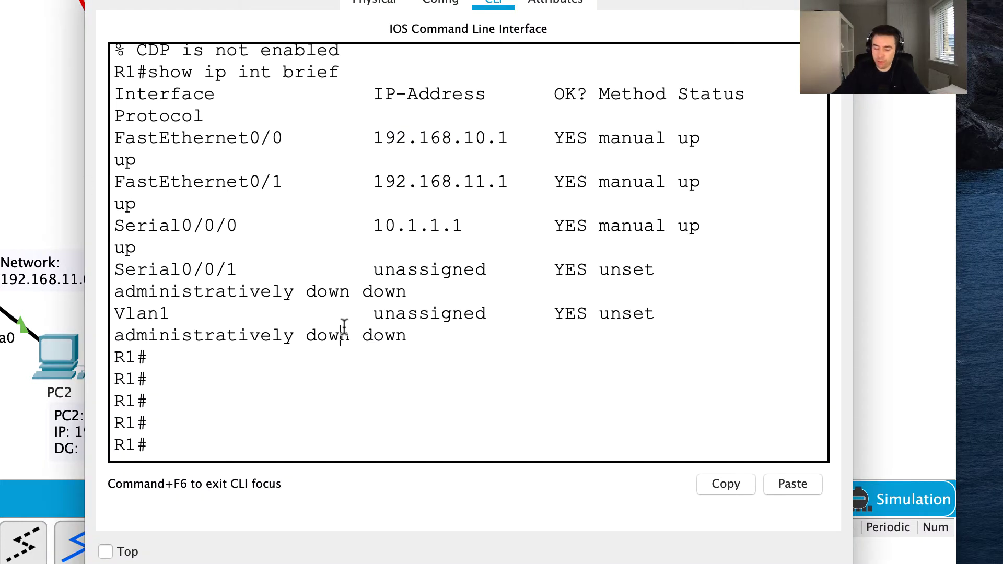
key("Return")
key("Return")
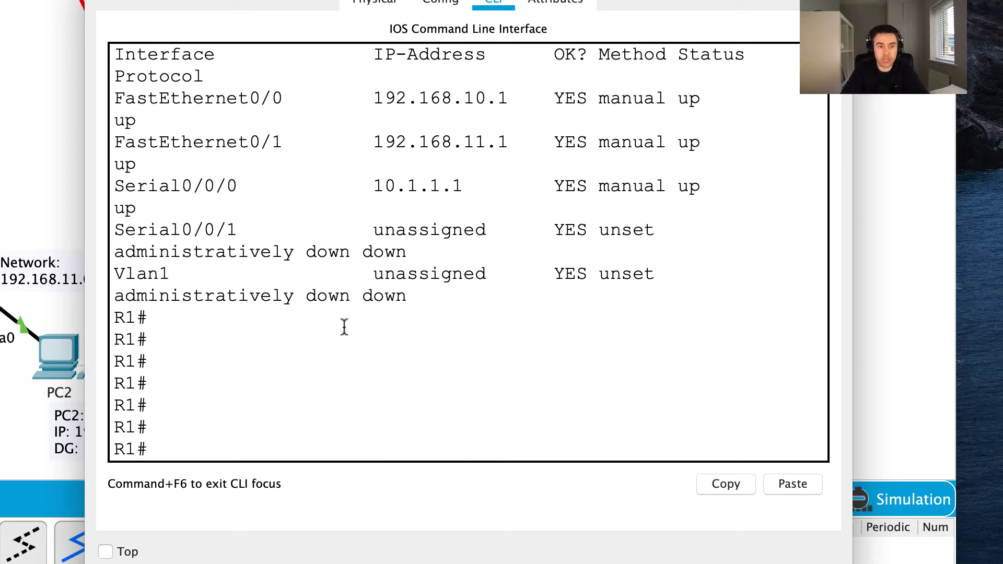
type("show acc")
key("Tab")
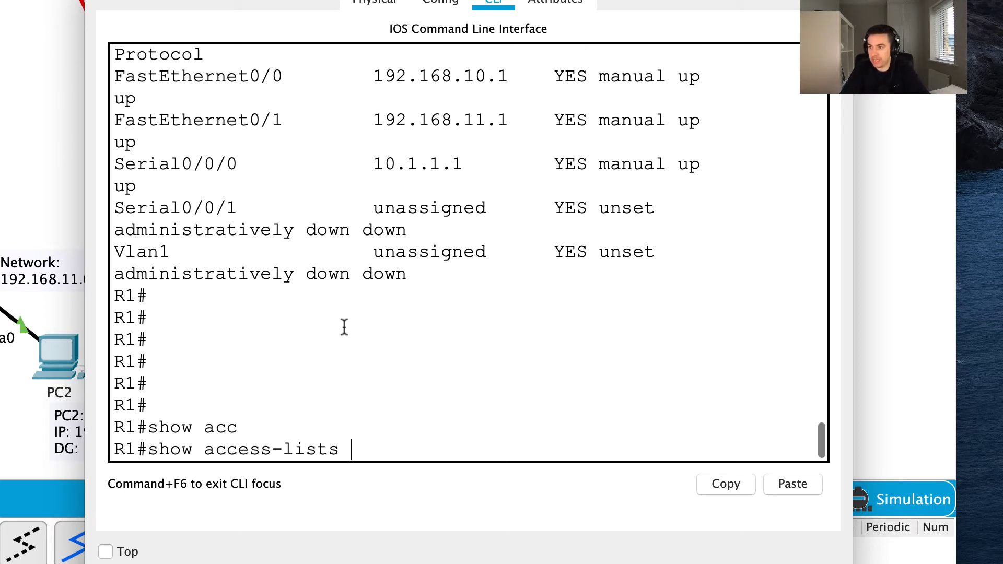
key("Return")
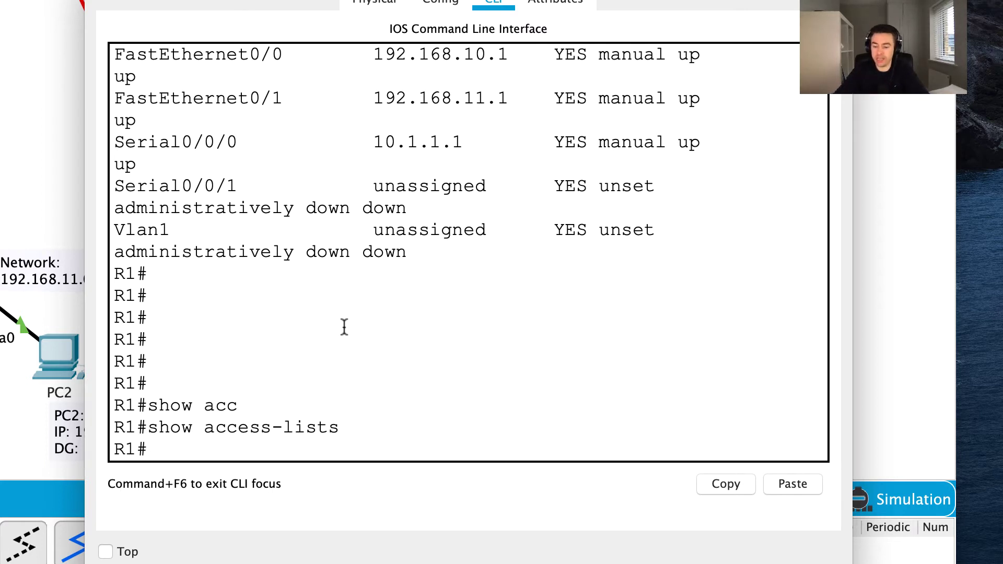
key("Return")
key("Return")
key("Return")
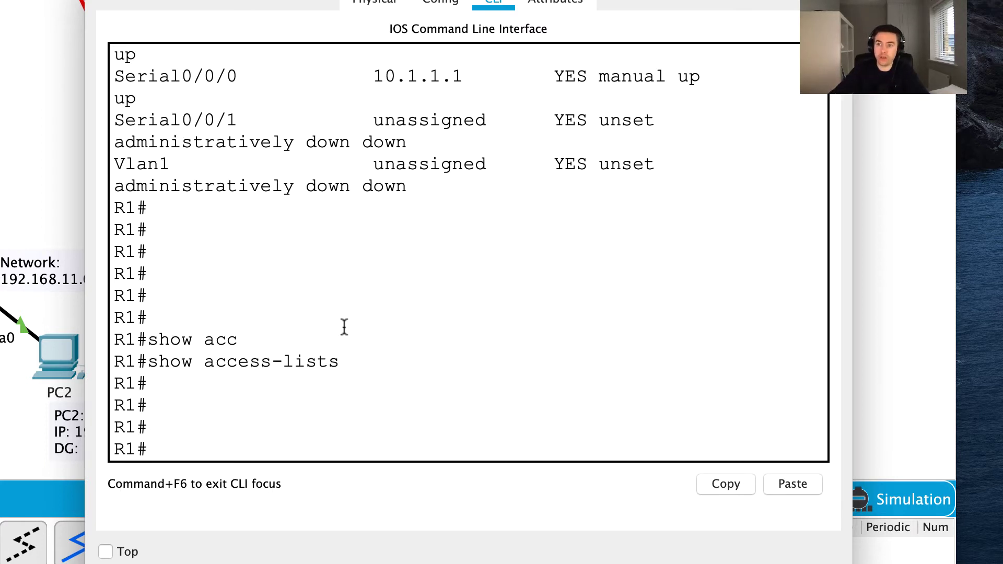
- Show the IP settings of interface f0/0, highlight its outgoing and inbound access list lines, and return to the prompt
type("show ip int f")
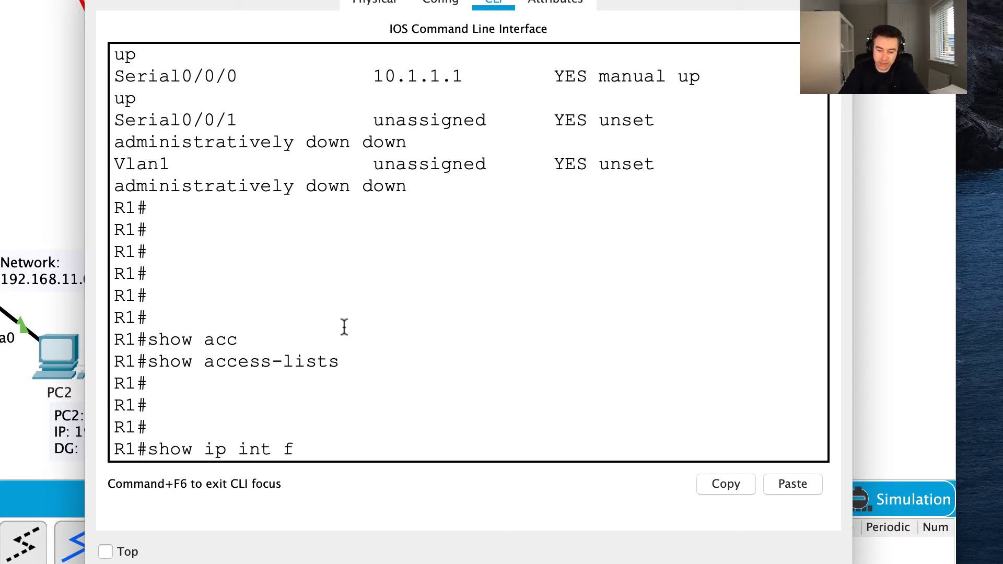
type("0/0")
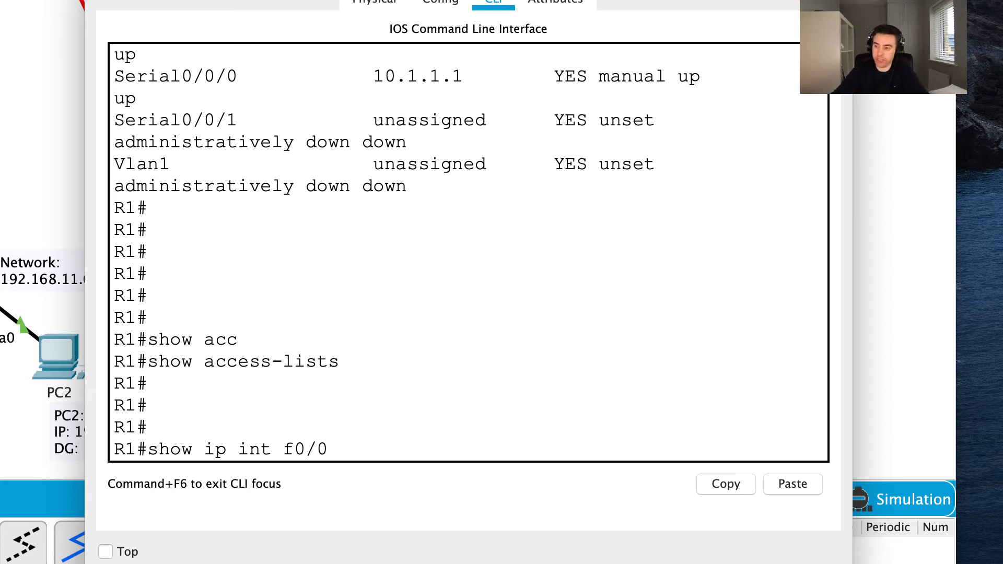
key("Return")
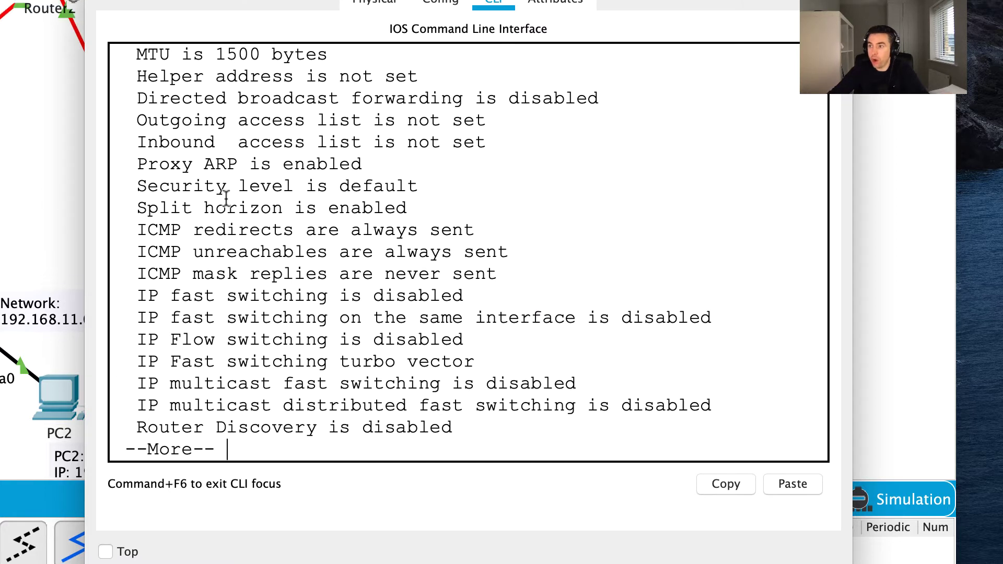
scroll(220, 201, "up", 5)
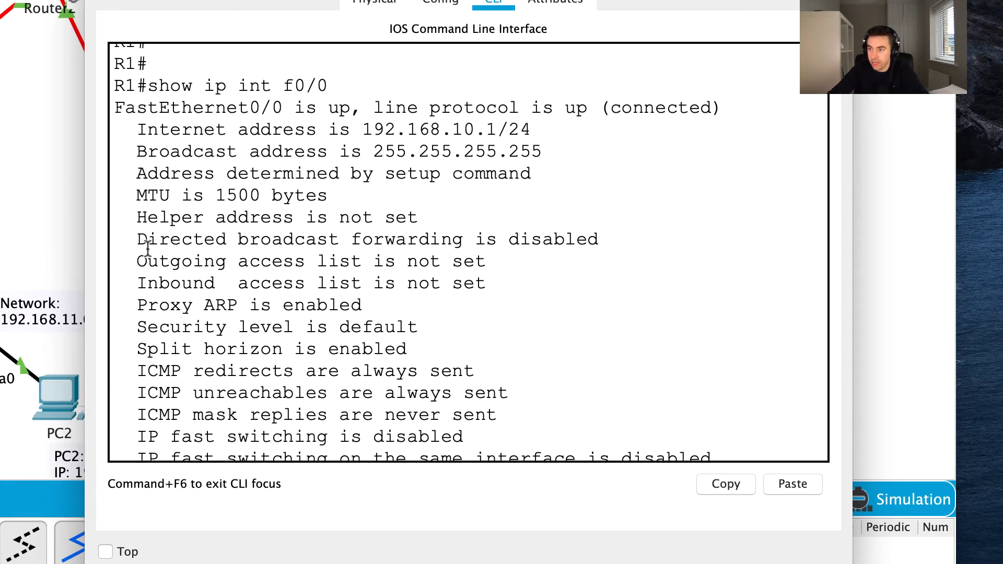
left_click_drag(135, 261, 486, 265)
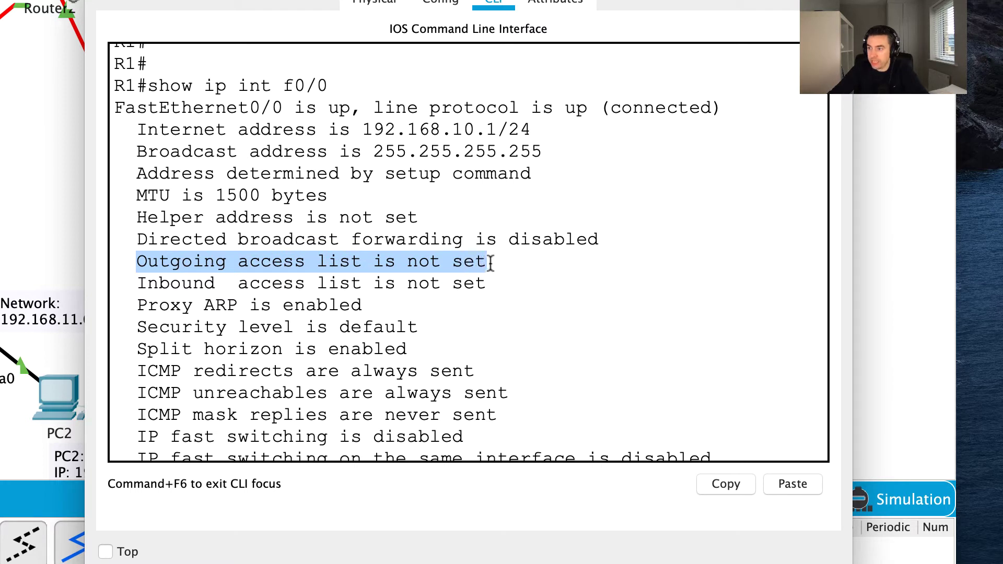
left_click_drag(135, 283, 493, 282)
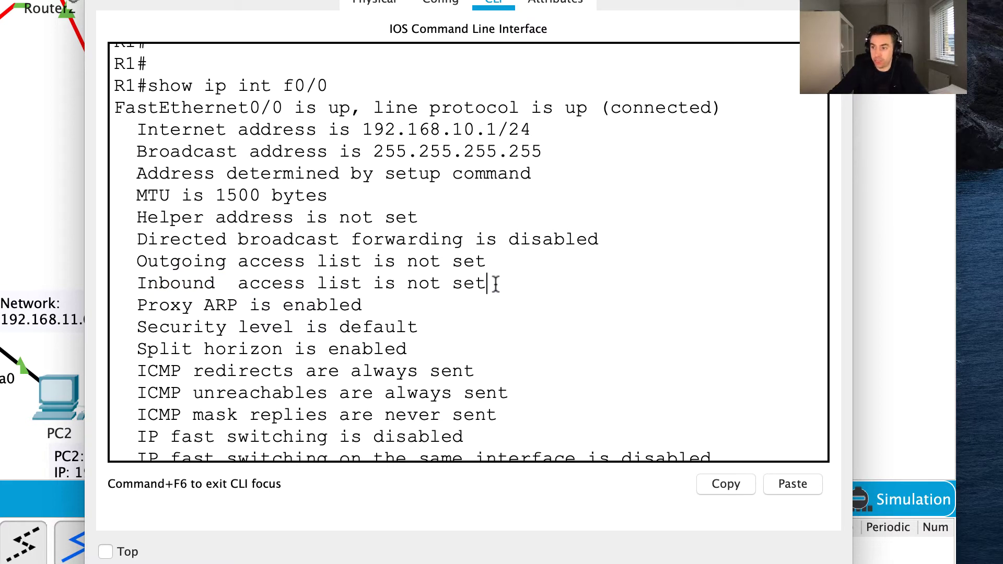
key("Return")
key("Return")
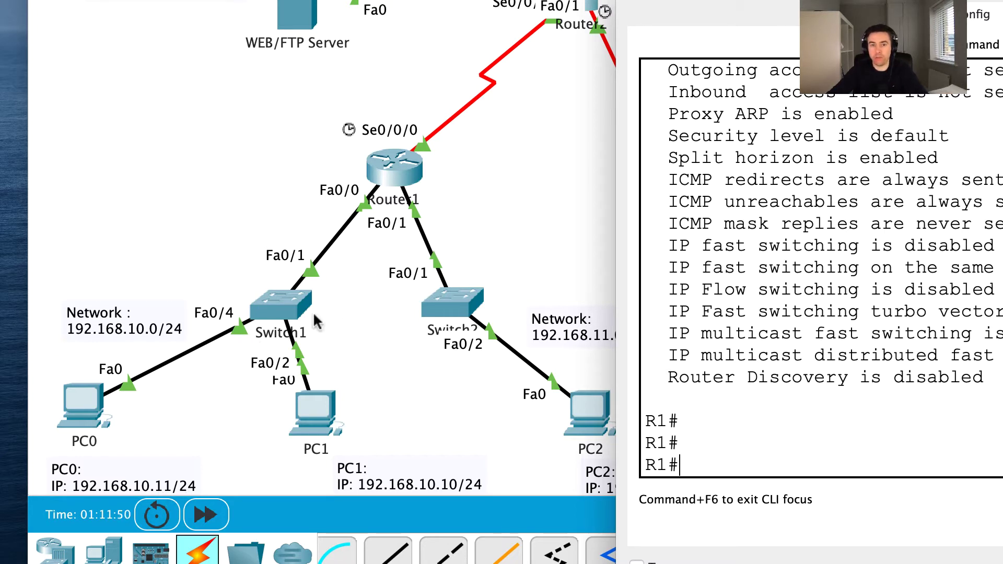
- Get a fresh prompt on Router1 and enter global configuration mode with conf t
left_click(800, 434)
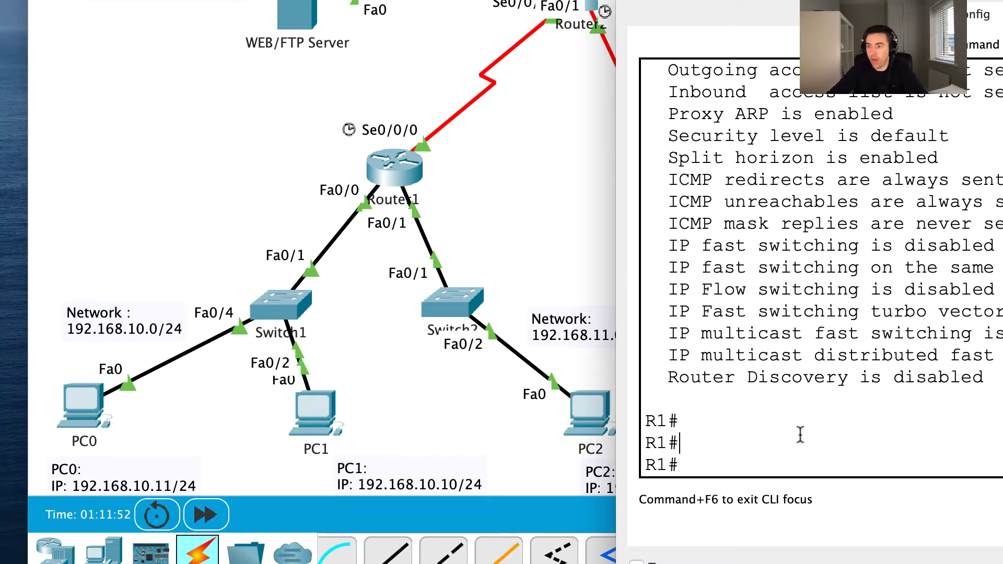
key("Return")
key("Return")
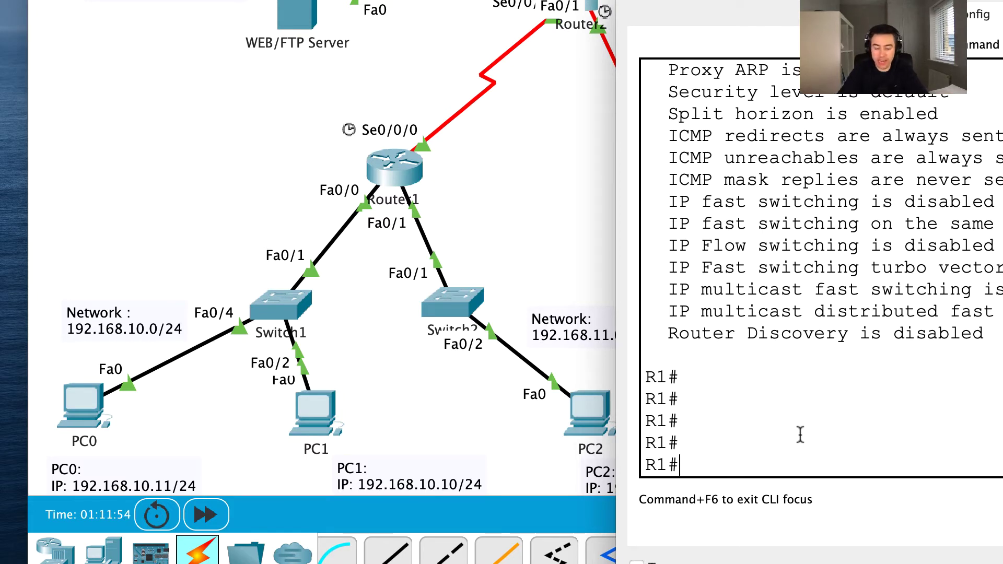
type("conf t")
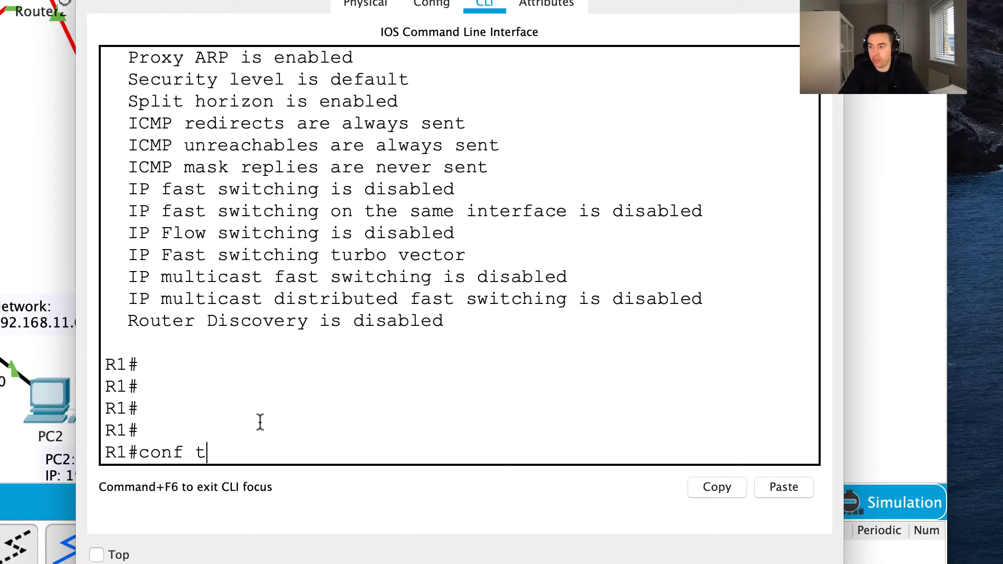
key("Return")
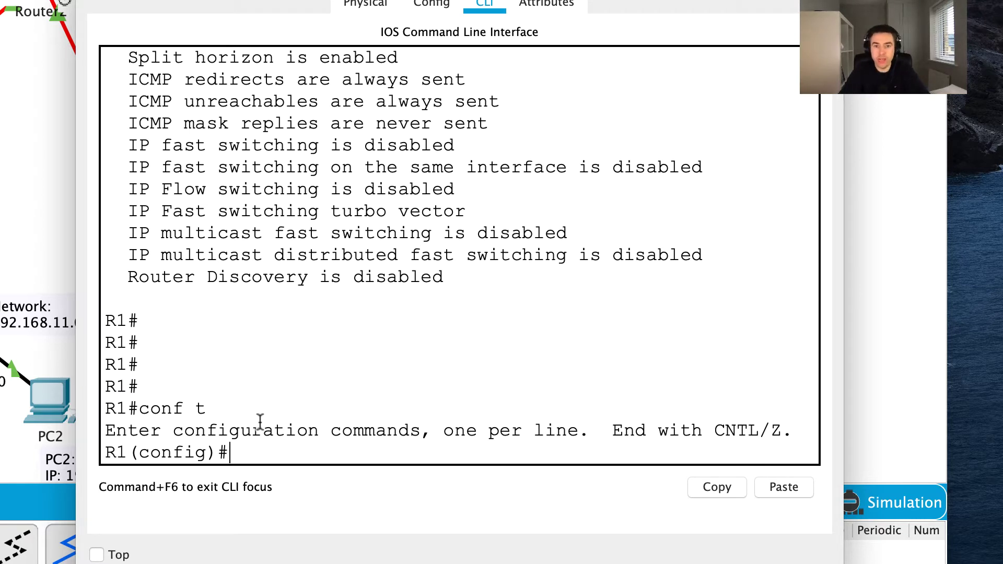
- Display the context help for the access-list command and highlight the standard and extended list descriptions in turn
type("ac")
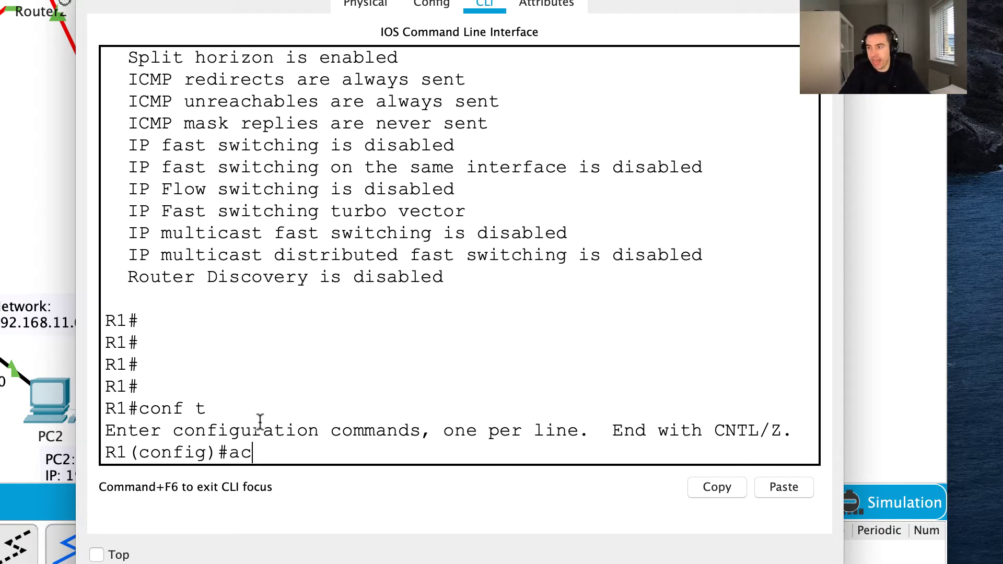
type("c")
key("Tab")
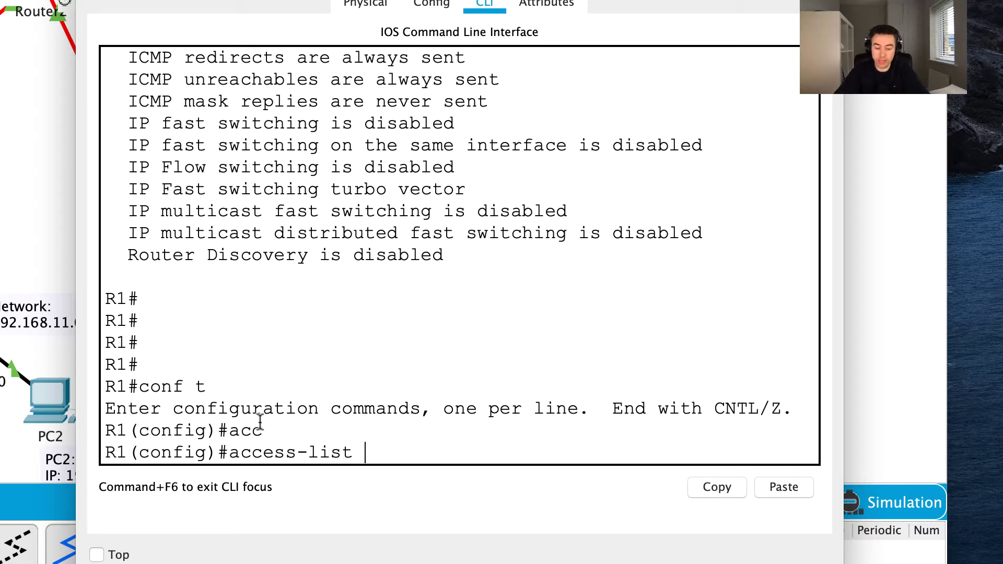
type("?")
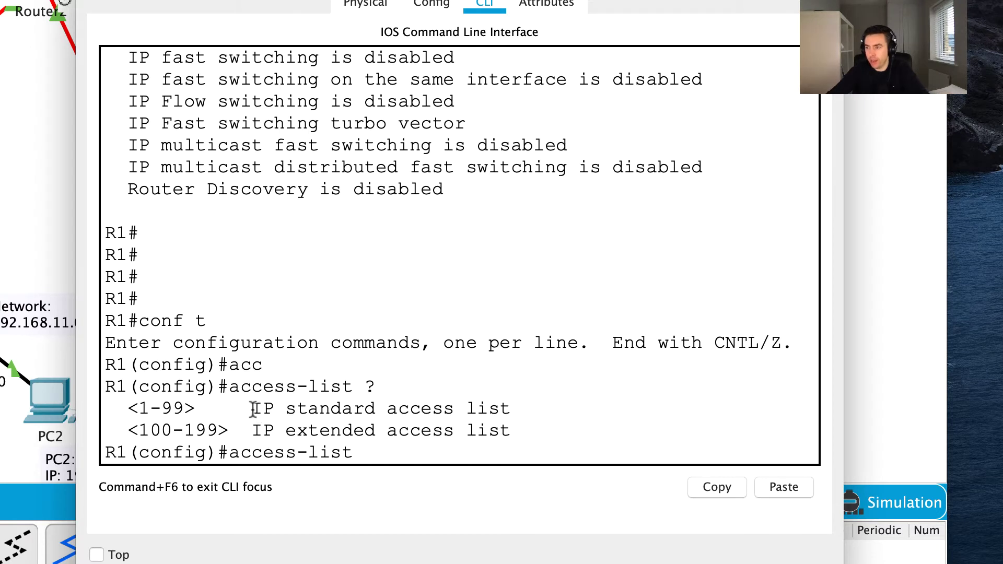
left_click_drag(252, 408, 553, 409)
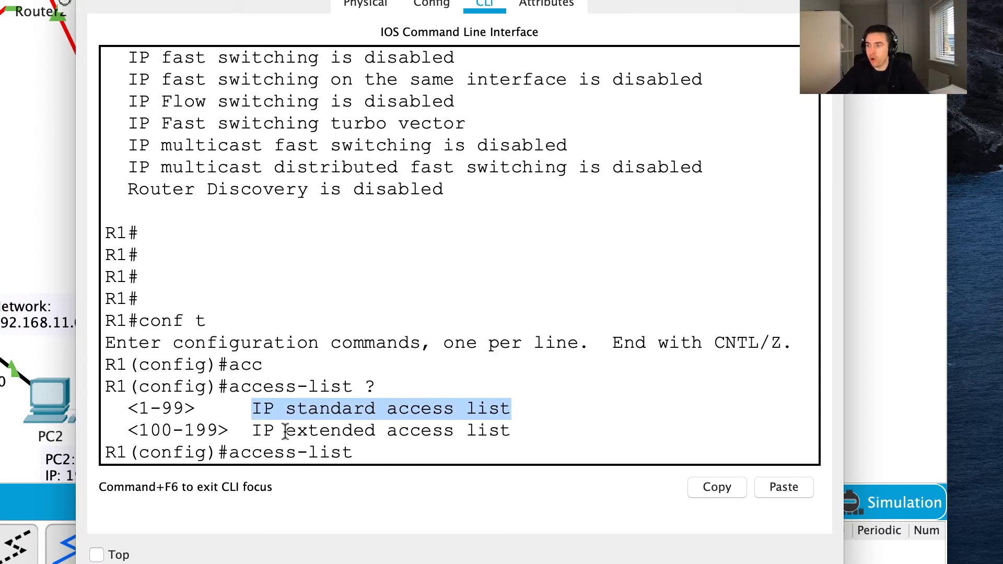
left_click_drag(246, 431, 536, 434)
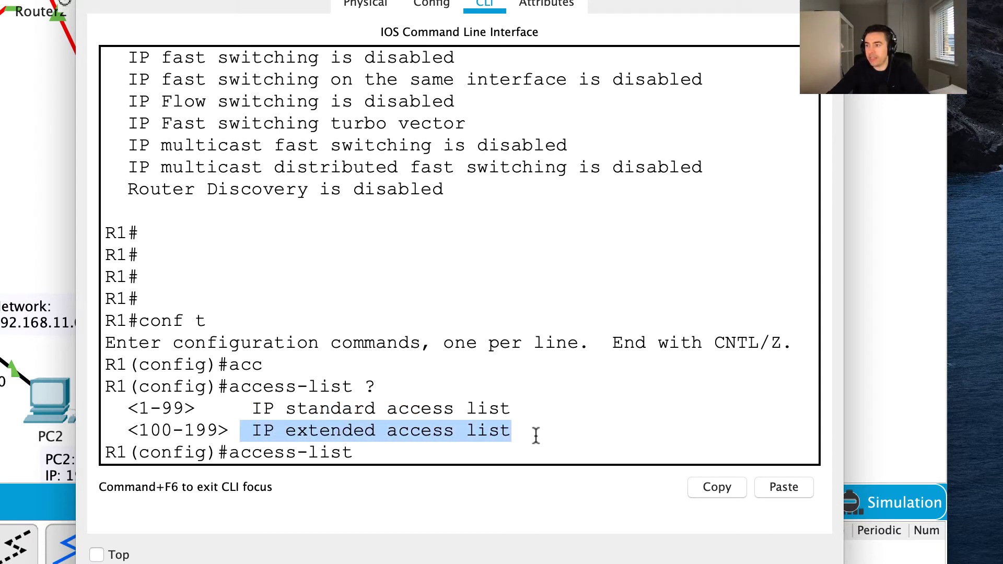
left_click(536, 433)
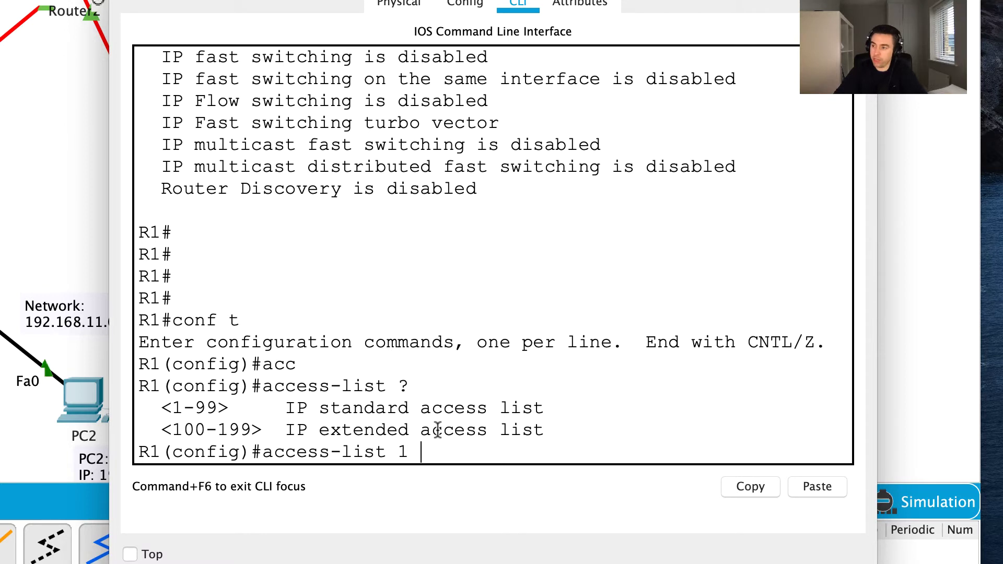
- Create standard access list 1 with a deny entry for host 192.168.10.11, consulting the context help for each keyword
type("?")
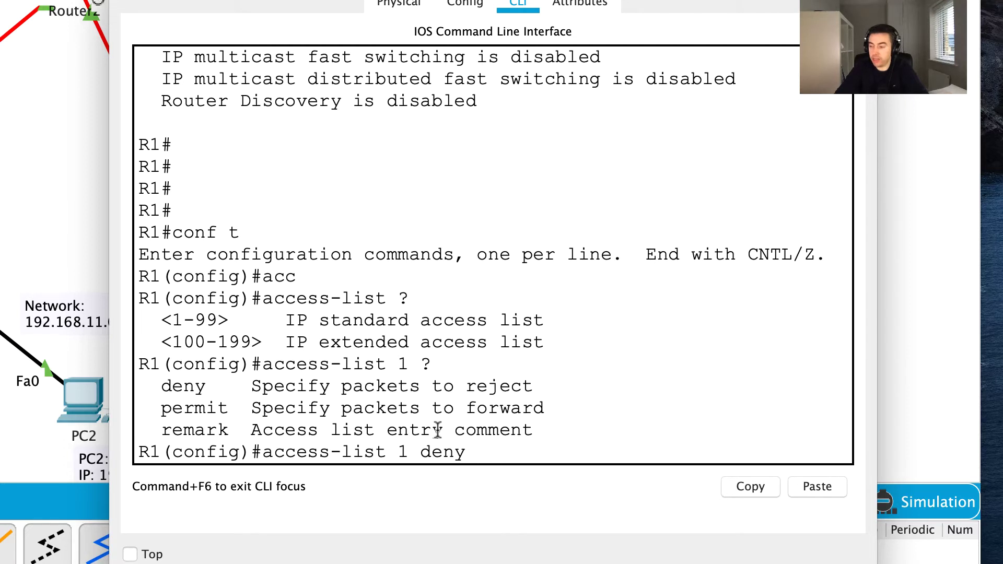
type("?")
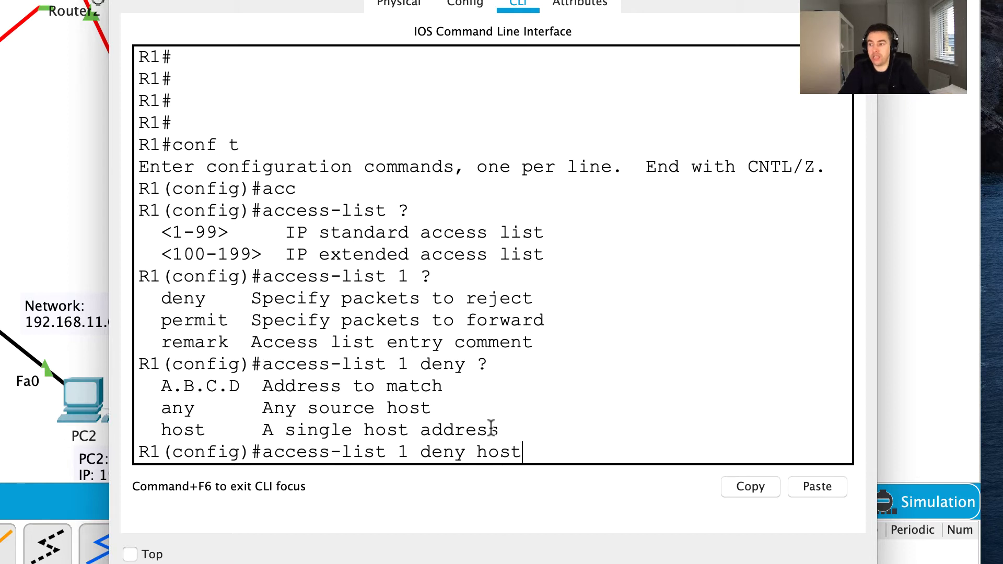
type("?")
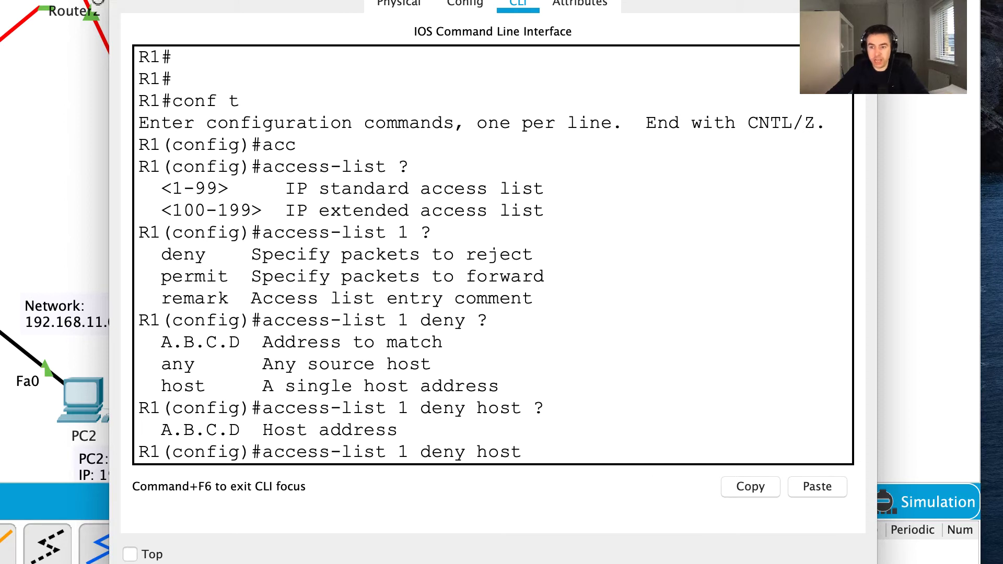
type("192.168.10.")
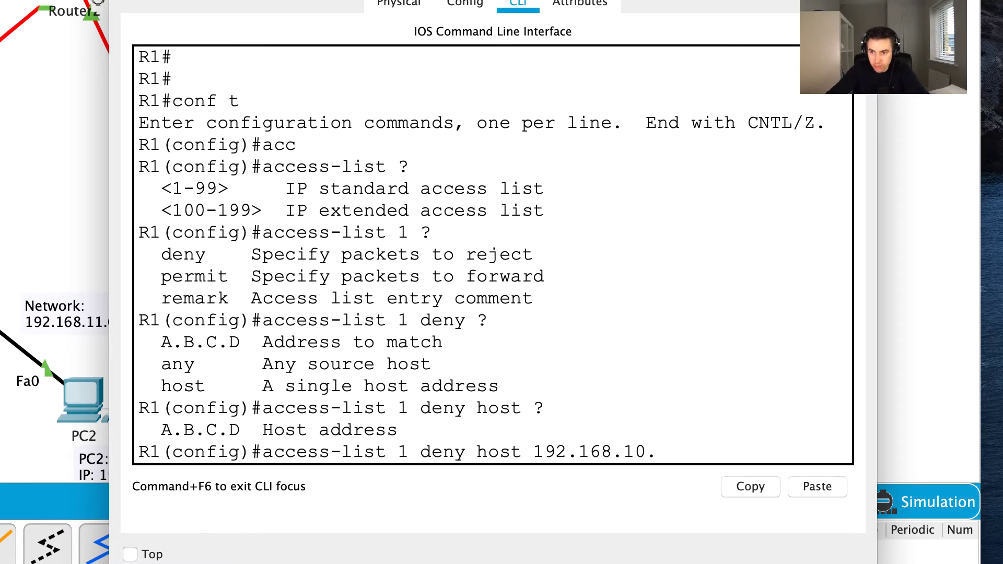
left_click_drag(316, 0, 314, 5)
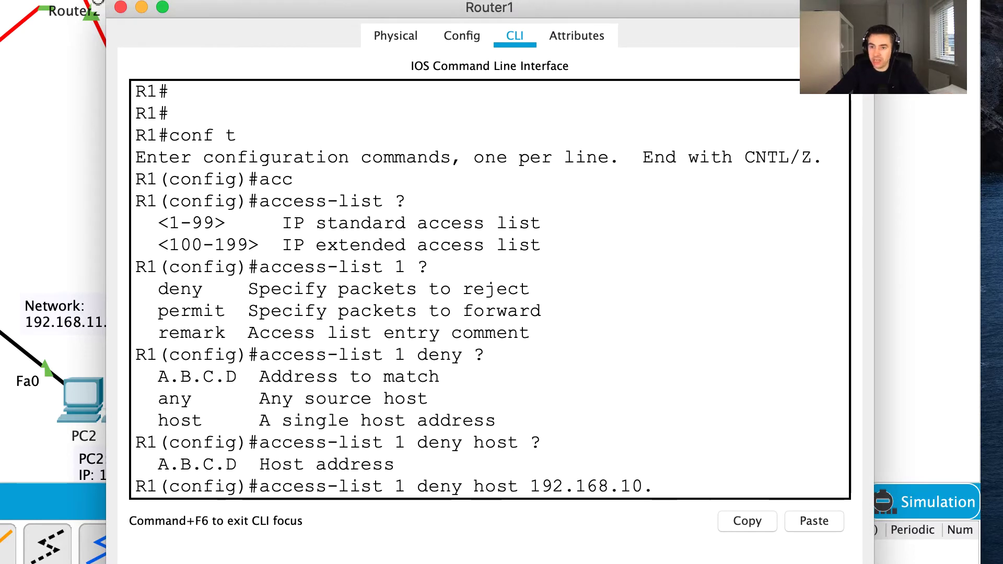
type("11")
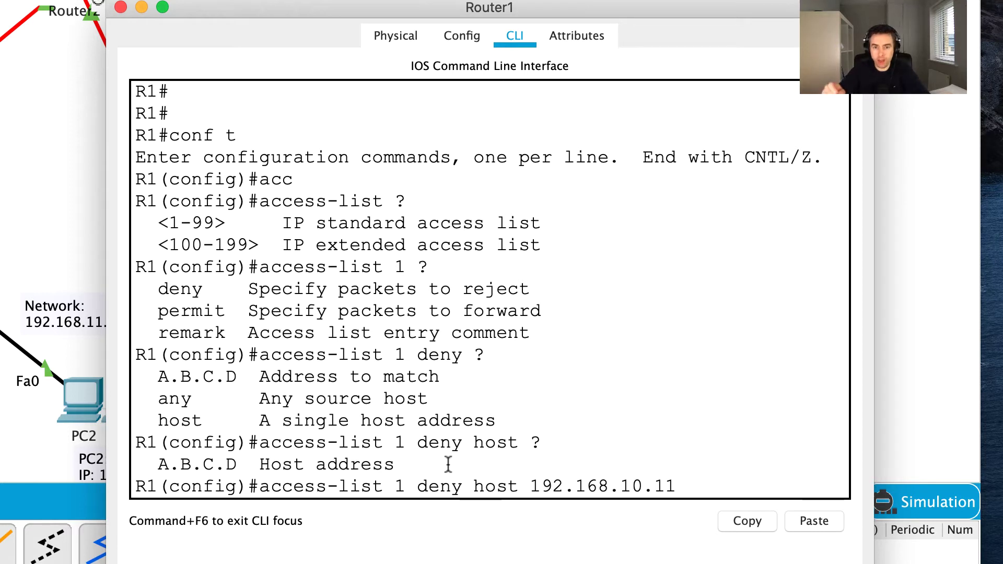
key("Return")
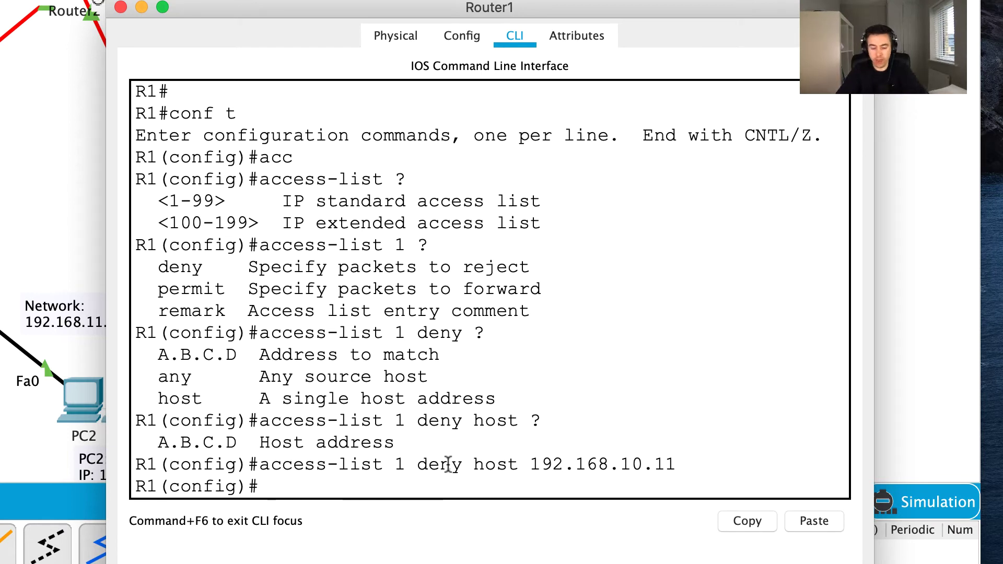
- List the access lists from configuration mode with do show access-list and highlight the deny entry of list 1
type("do show access")
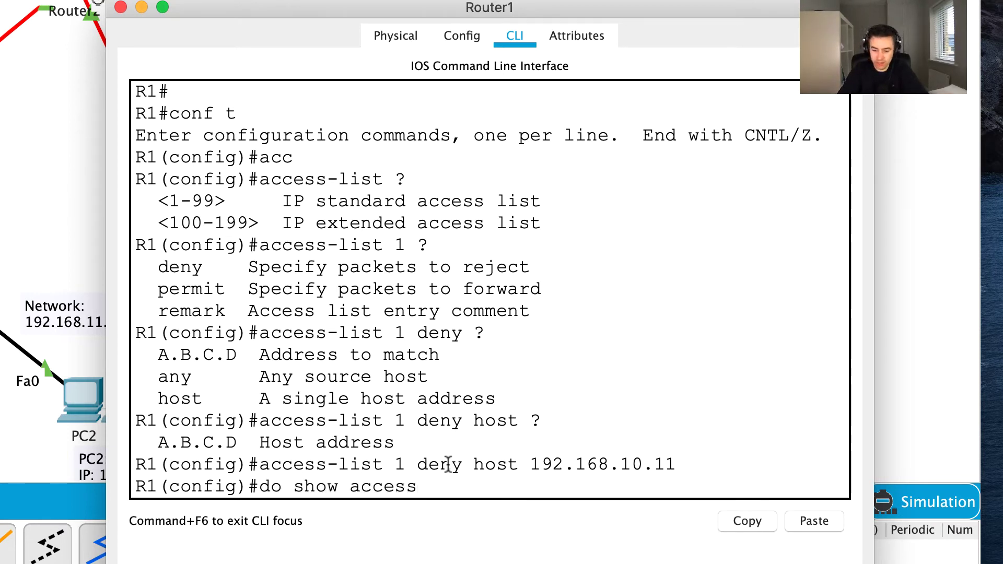
type("-list")
key("Return")
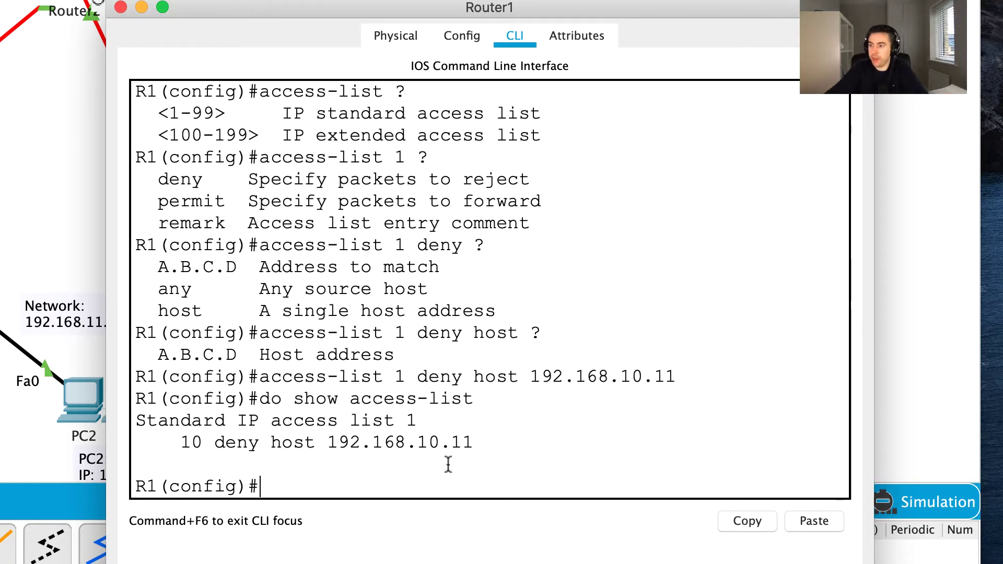
left_click_drag(510, 446, 104, 419)
left_click(413, 416)
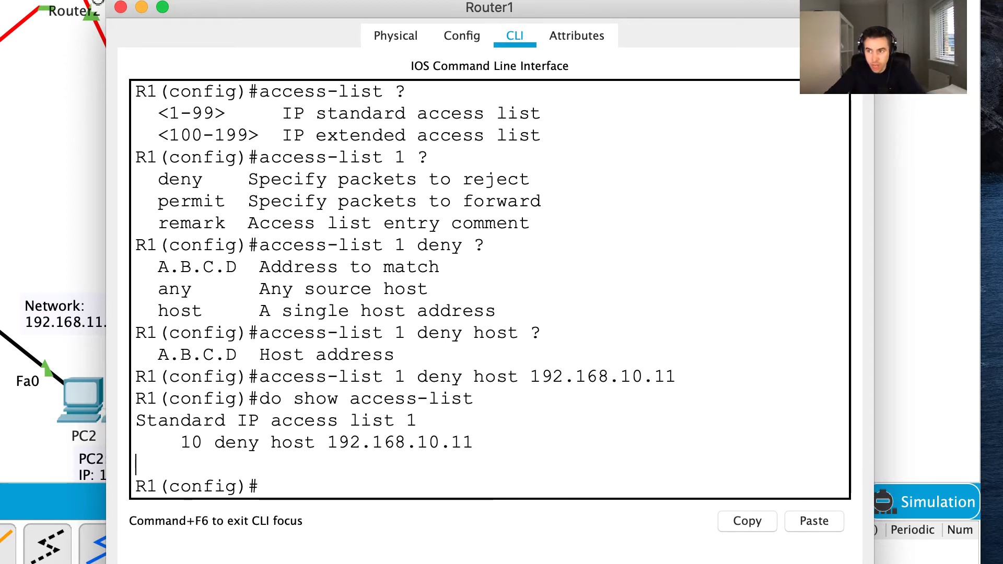
left_click_drag(169, 442, 474, 443)
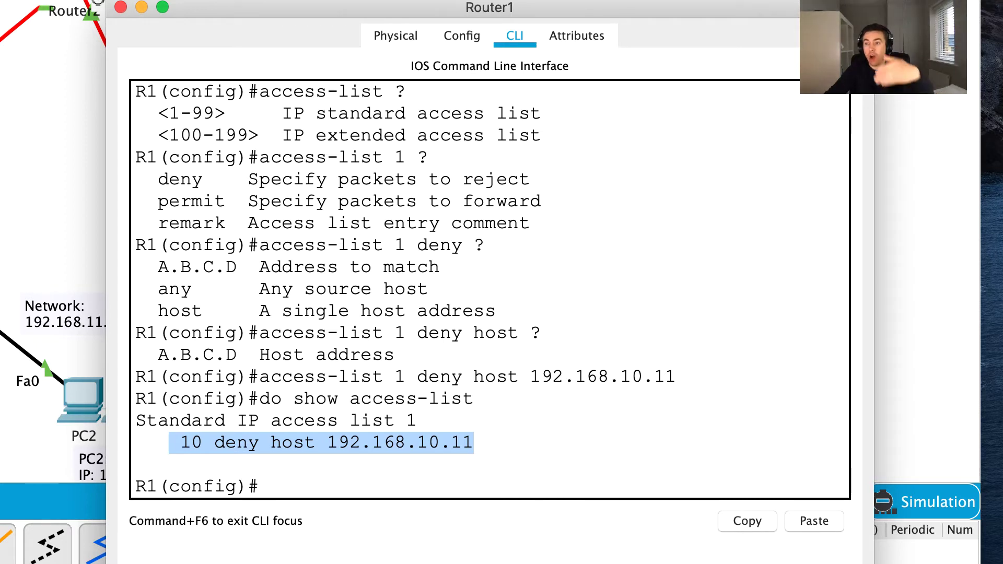
left_click(301, 480)
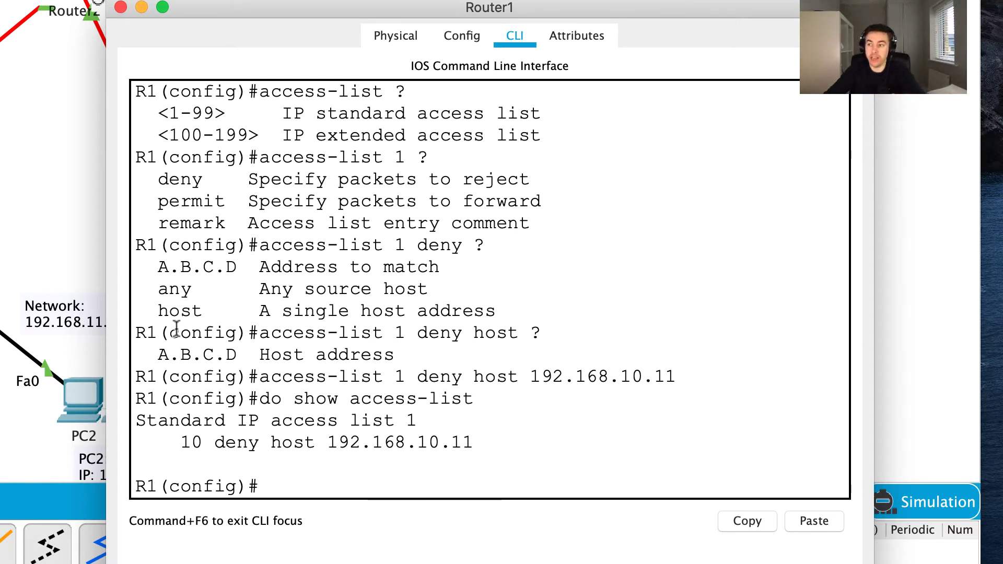
left_click_drag(172, 442, 533, 444)
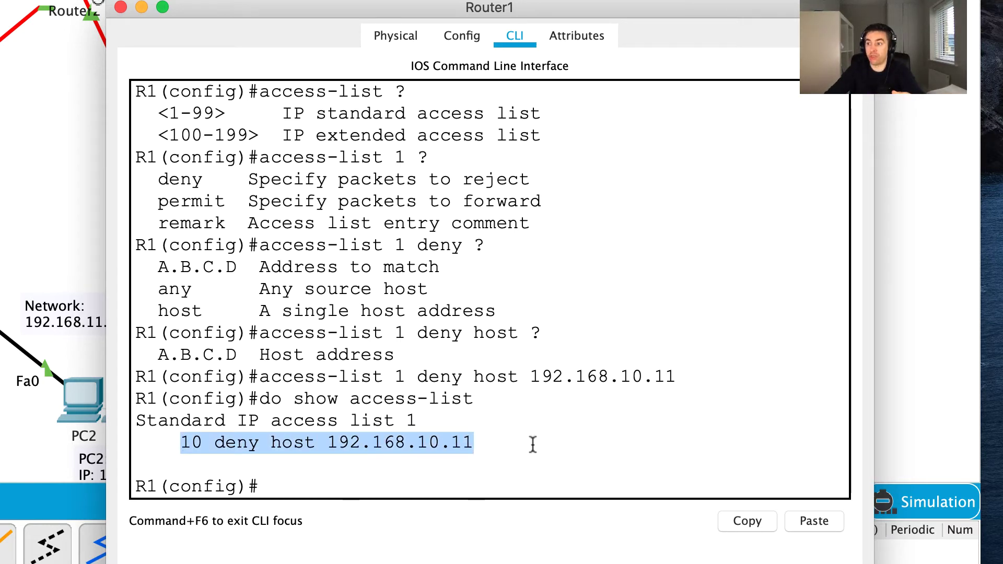
left_click(175, 458)
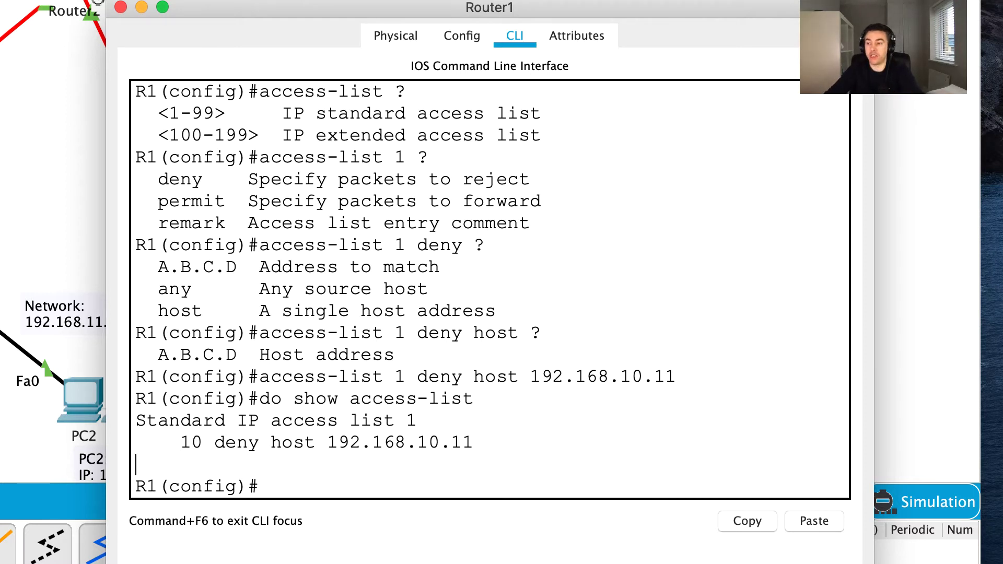
- Add a permit any entry to access list 1 on Router1
type("acc")
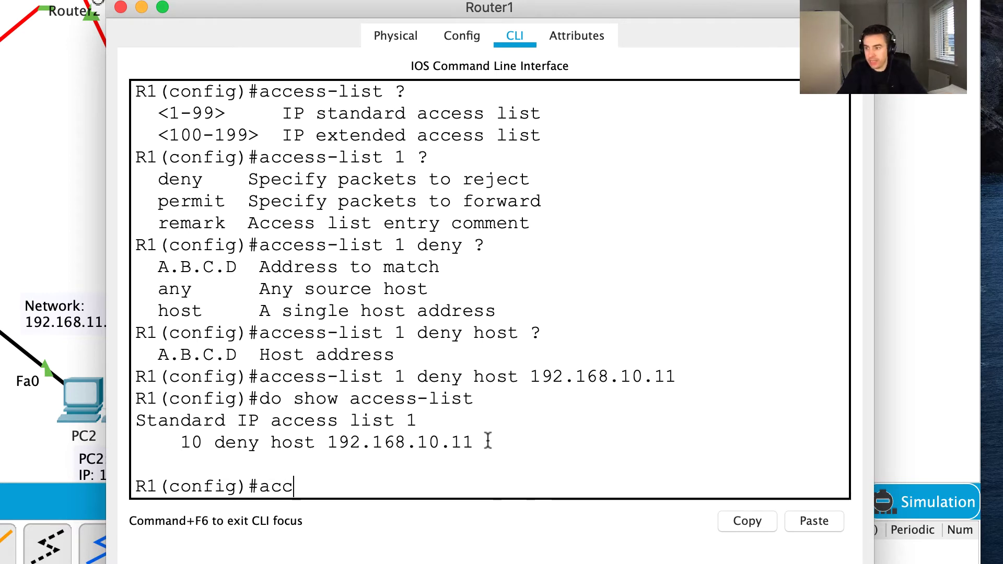
key("Tab")
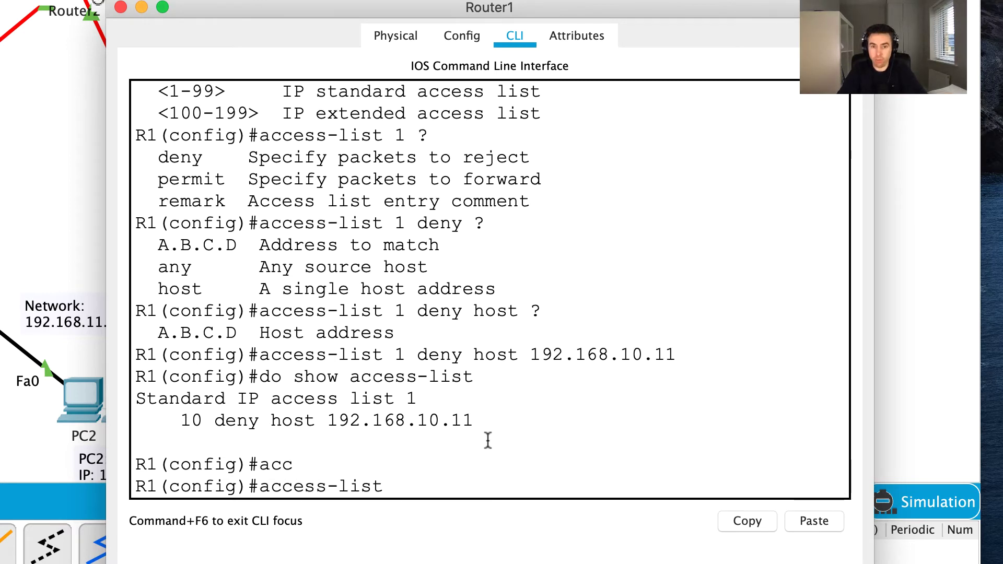
type("1 perm")
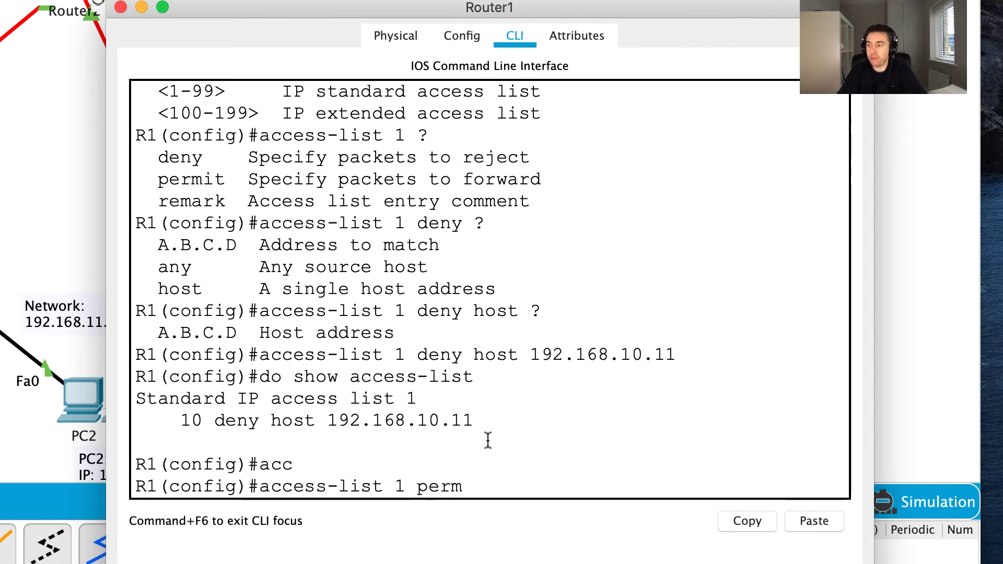
type("it any")
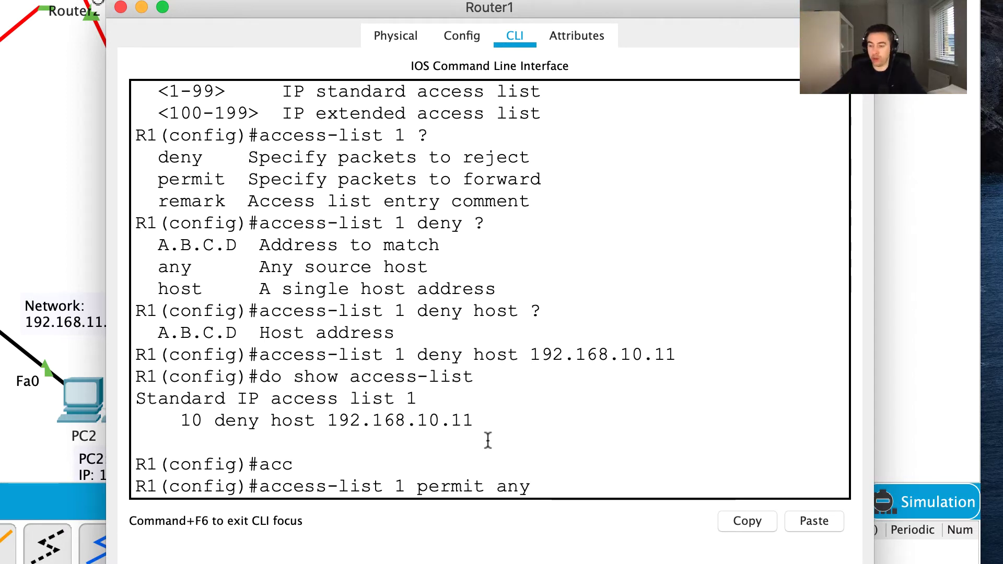
key("Return")
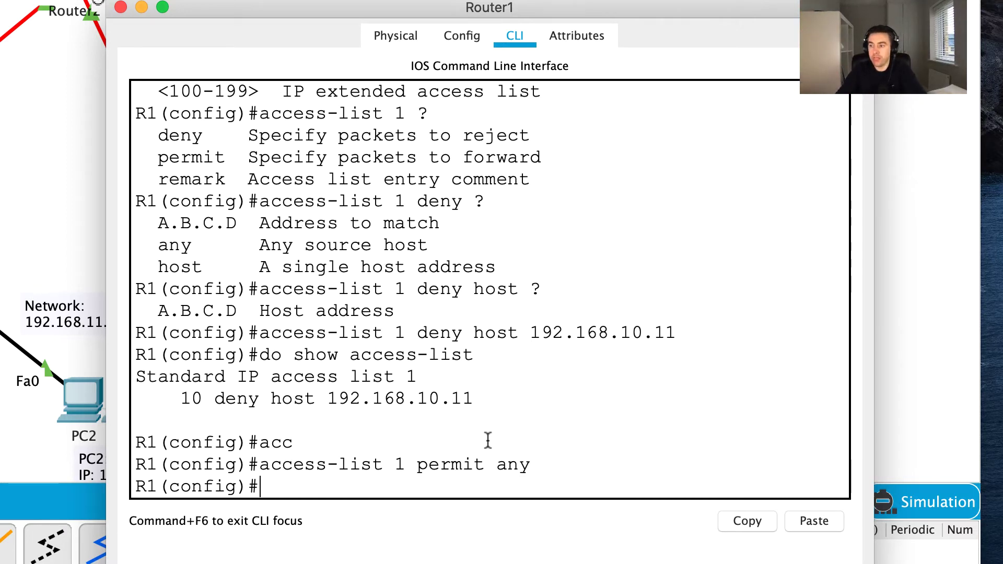
- Display access list 1 with do show access-list 1 and highlight its deny and permit entries in turn
type("do show a")
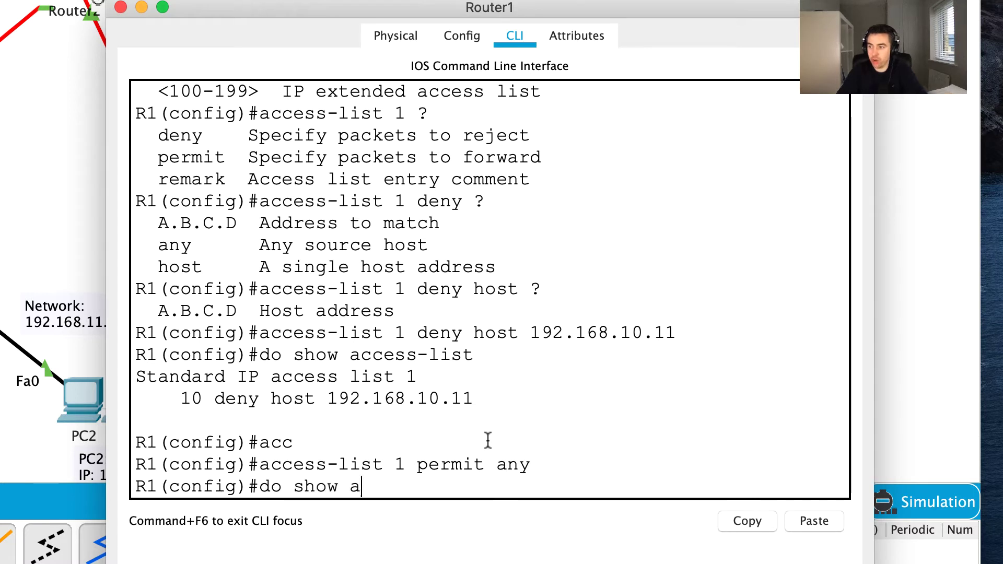
type("ccess")
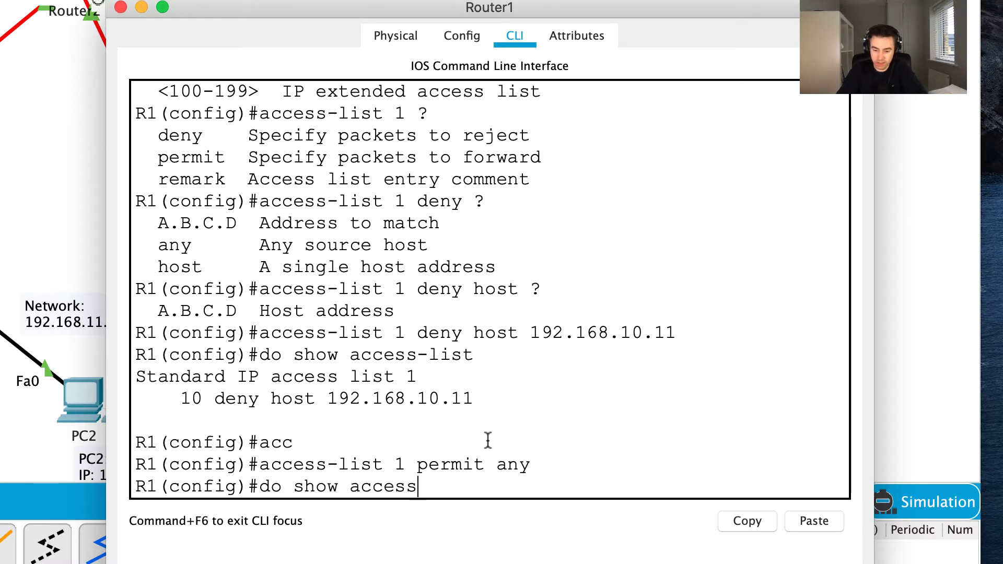
type("-list 1")
key("Return")
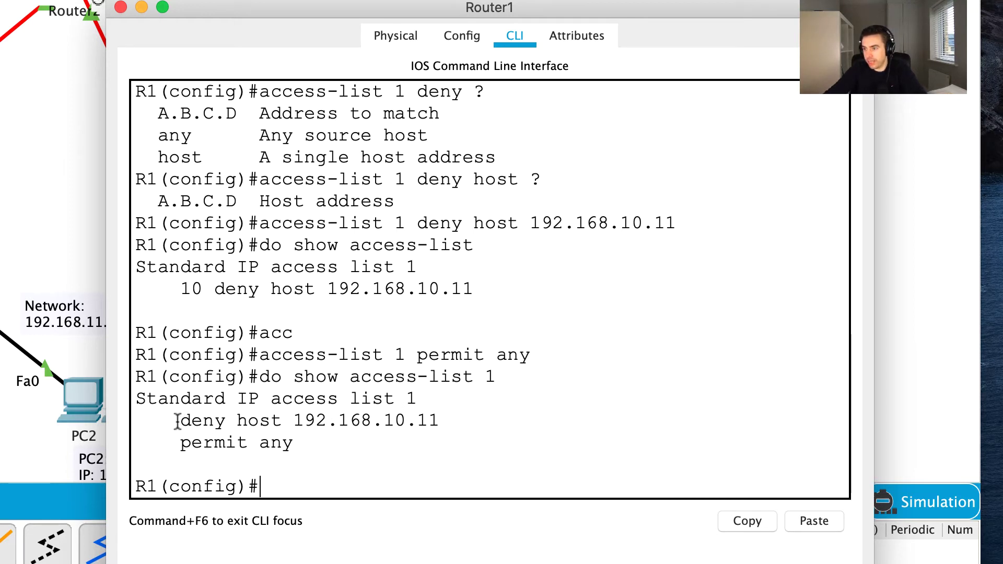
left_click_drag(170, 421, 459, 418)
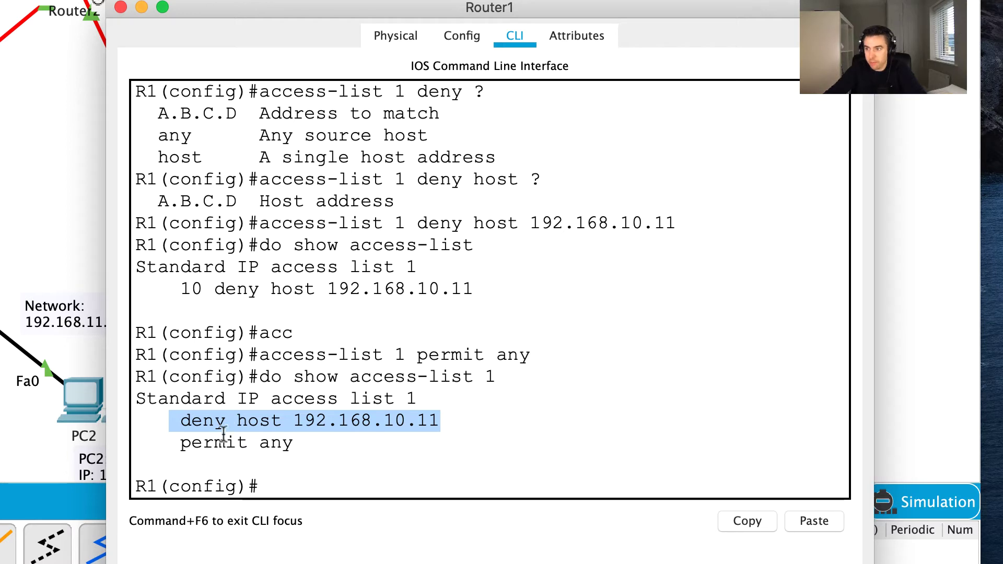
left_click_drag(179, 443, 352, 450)
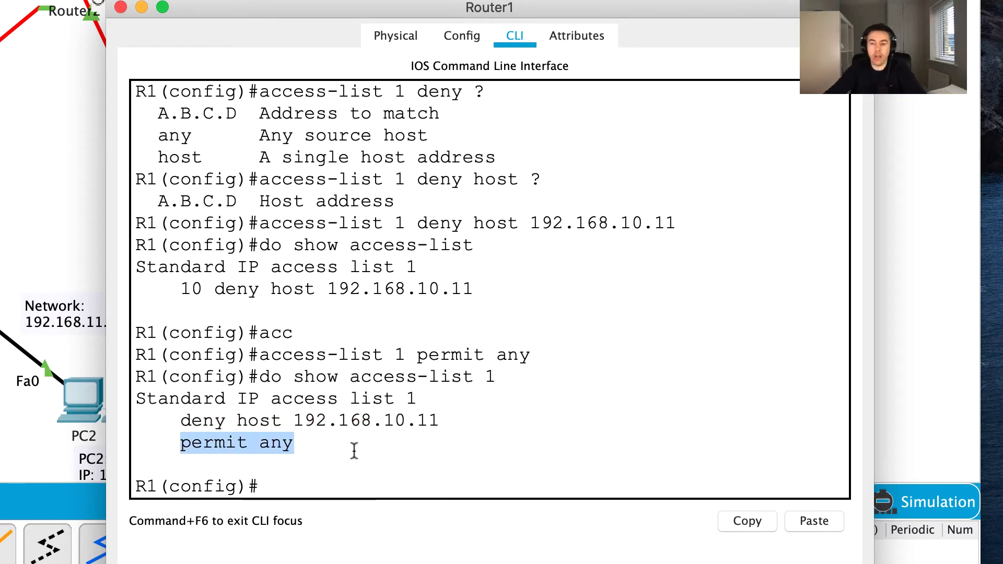
left_click(354, 450)
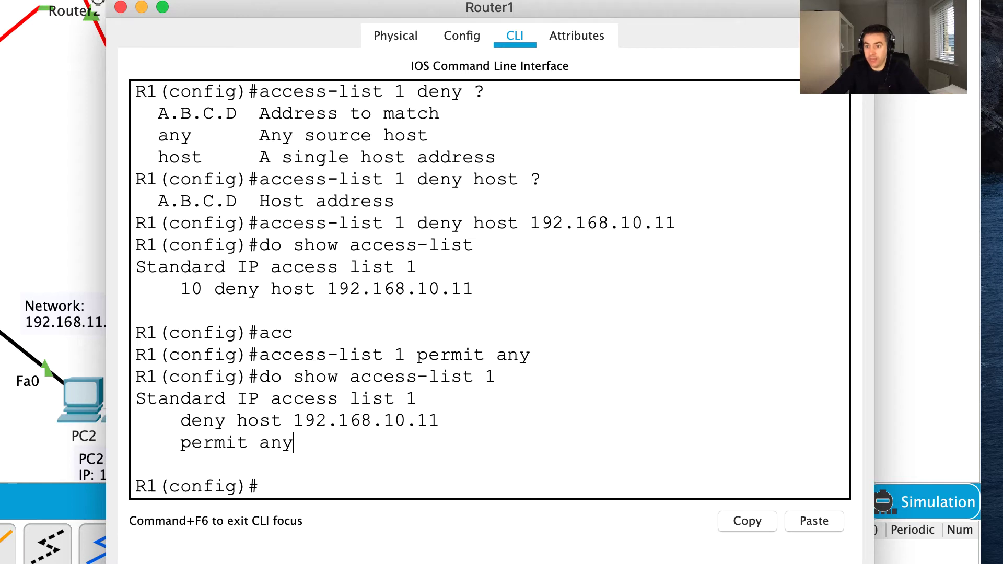
- Switch from Router1 to PC0's command prompt and ping the WEB/FTP server at 192.168.20.254
left_click(121, 6)
left_click(81, 399)
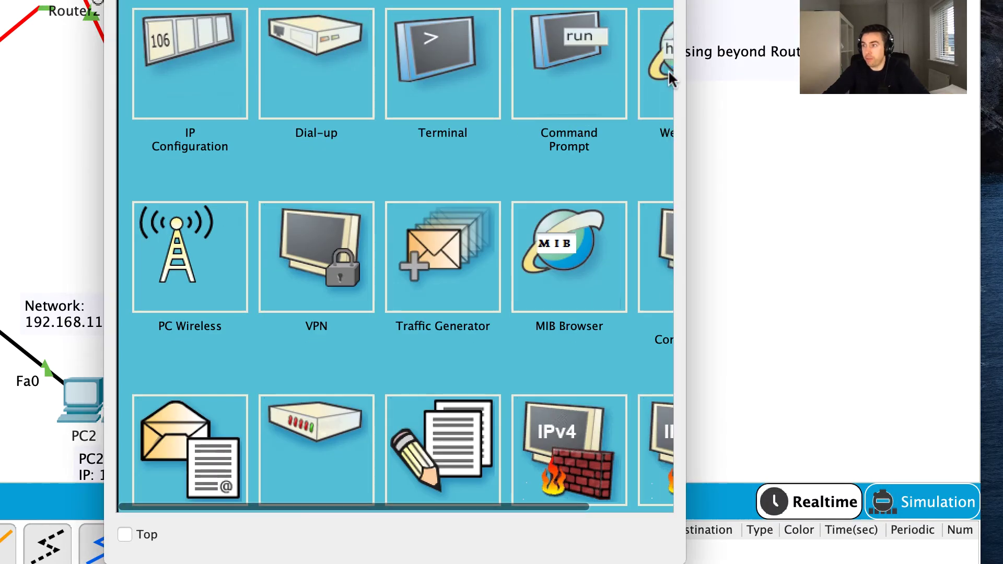
left_click(555, 64)
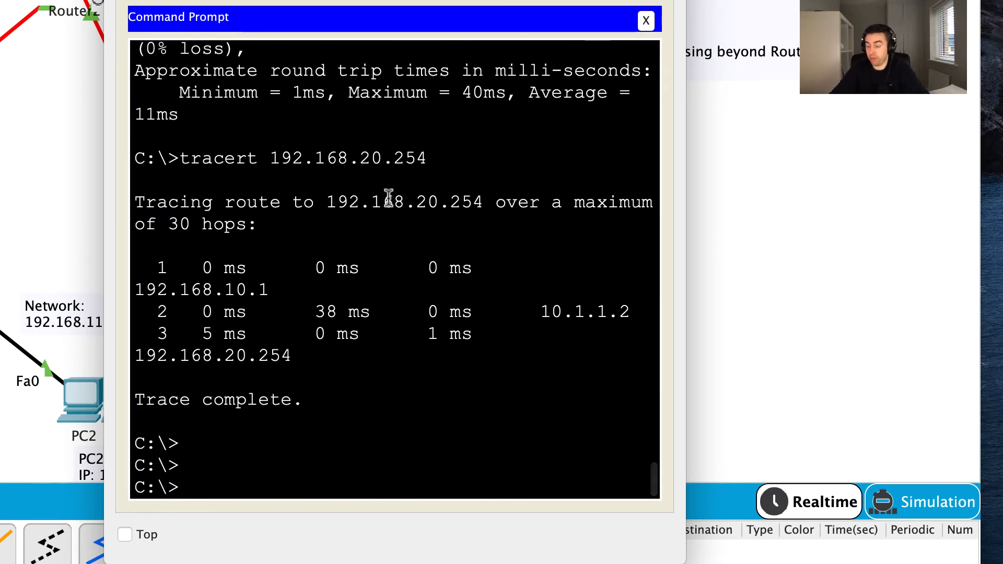
key("Up")
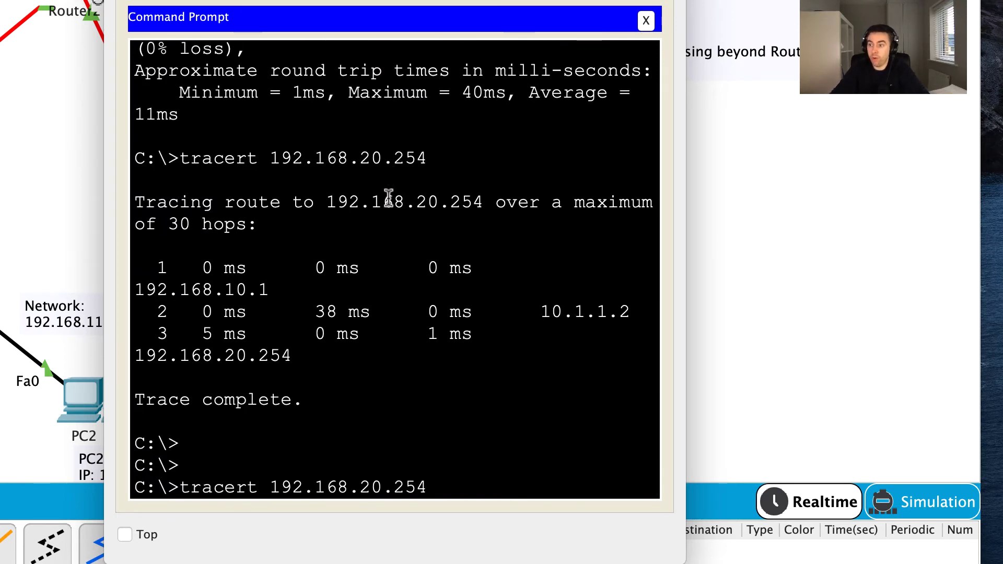
key("Up")
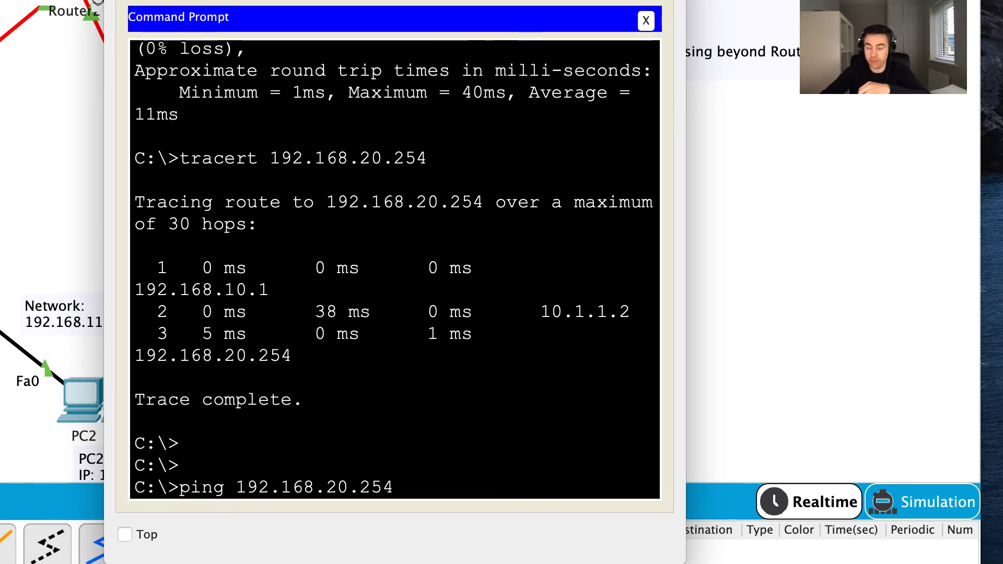
key("Return")
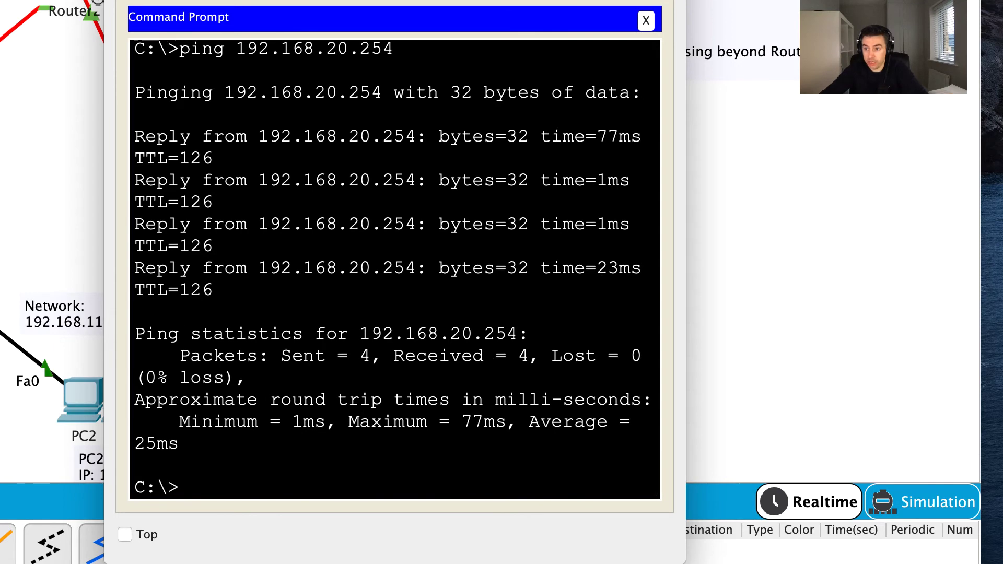
- Repeat the ping to 192.168.20.254 from another PC's command prompt
left_click(646, 20)
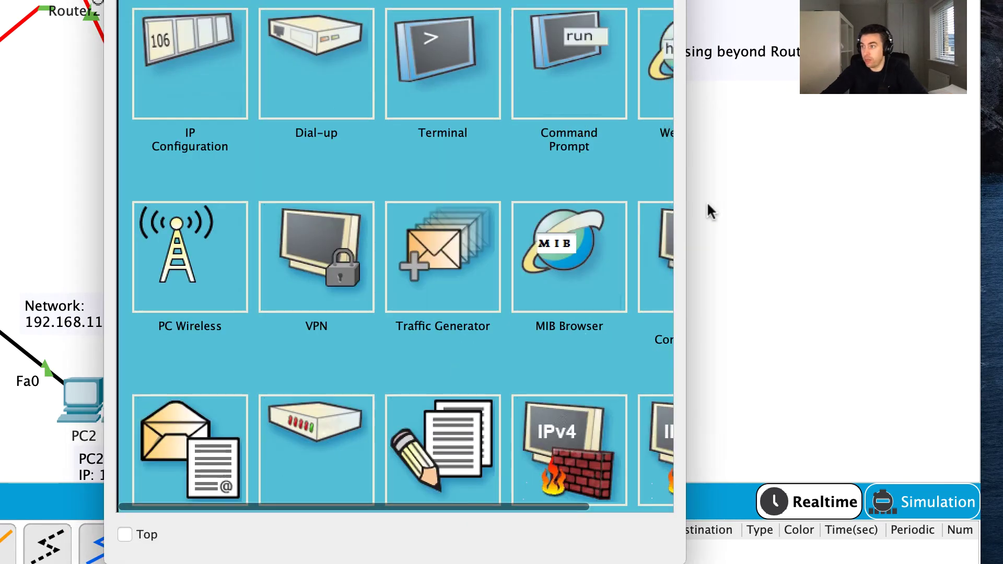
left_click(600, 75)
key("Up")
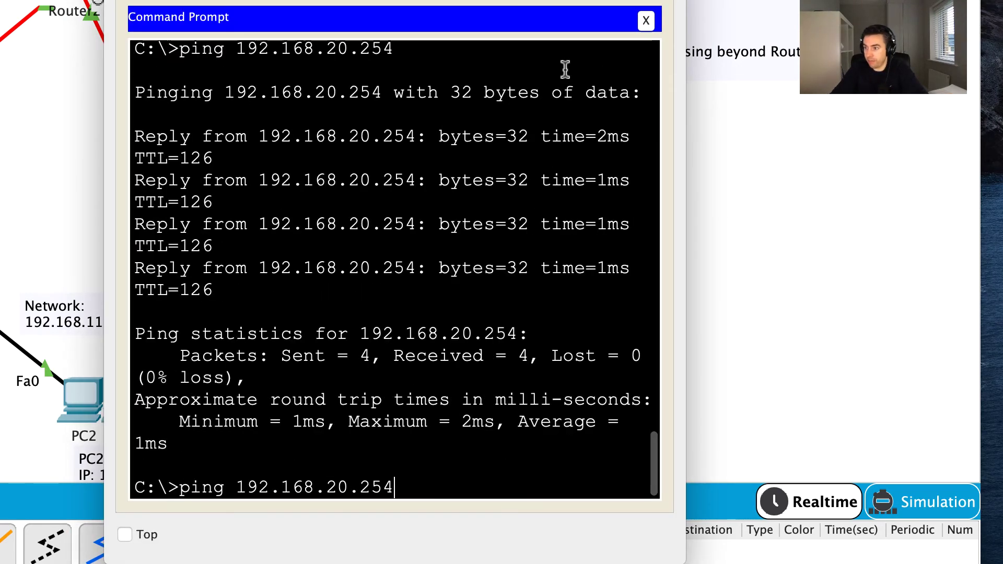
key("Return")
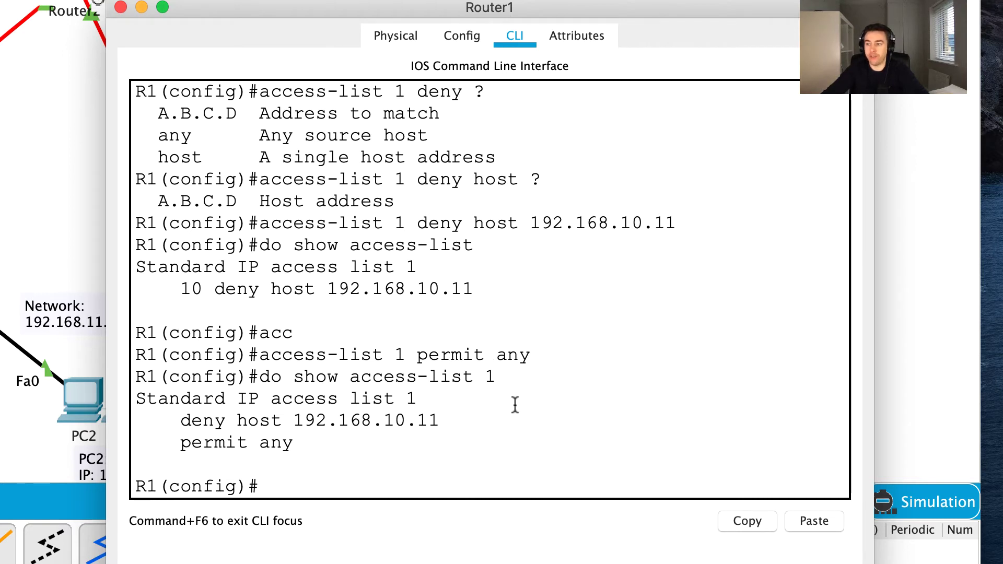
- Return to Router1's CLI and enter interface configuration mode for fa0/0
type("int fa")
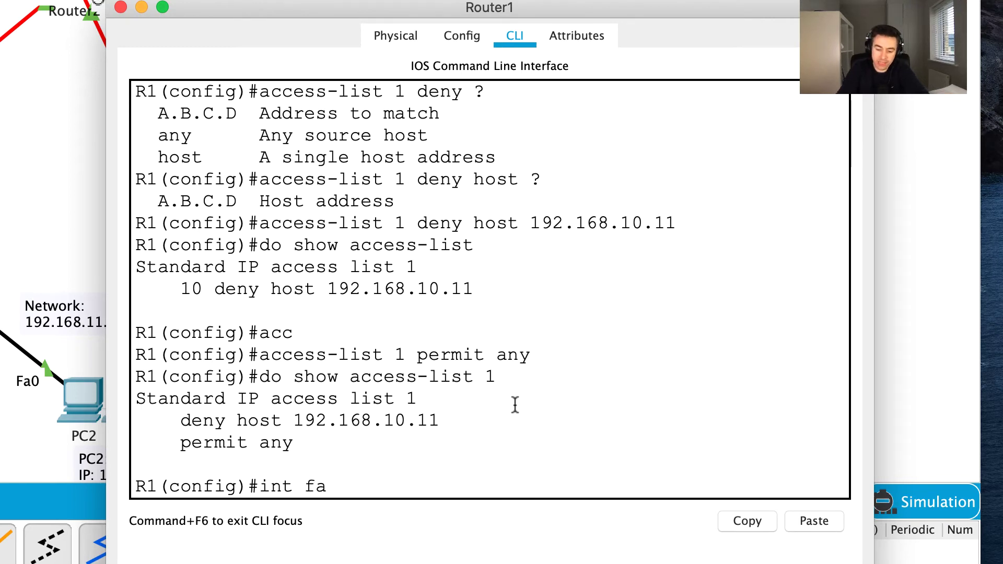
type("0/0")
key("Return")
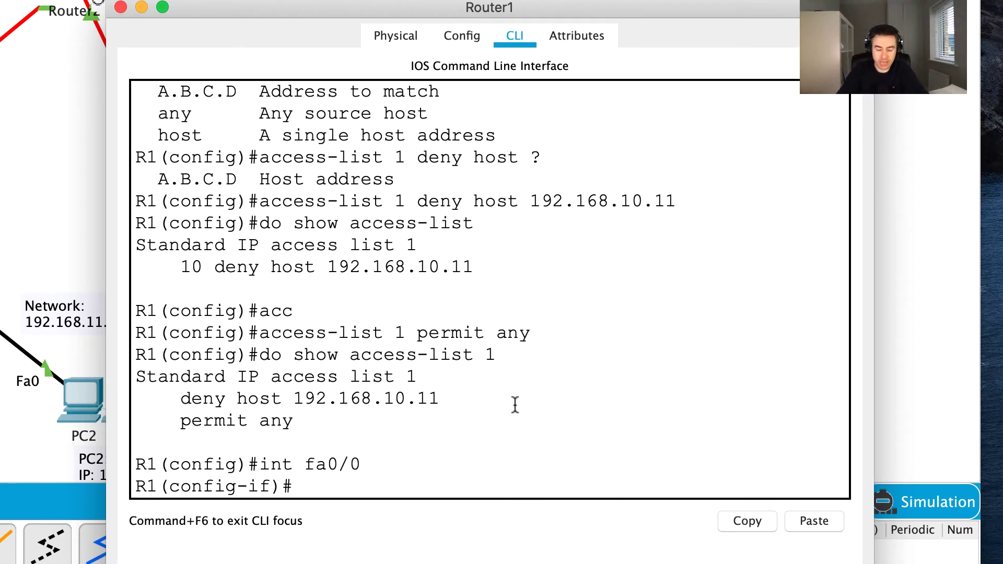
- Apply access list 1 inbound with ip access-group 1 in, highlighting the command's keywords and consulting the direction help
type("ip acc")
key("Tab")
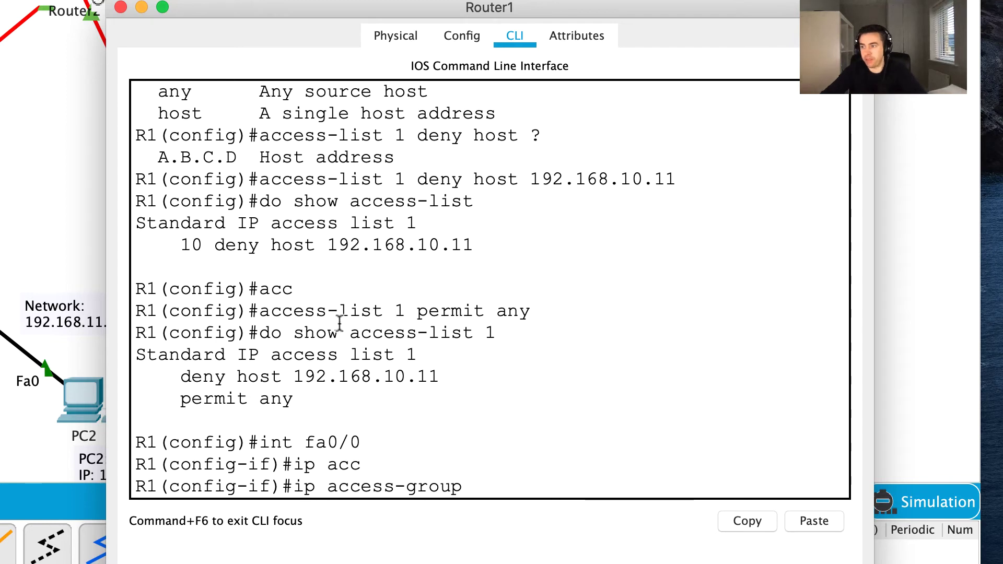
left_click_drag(465, 485, 294, 486)
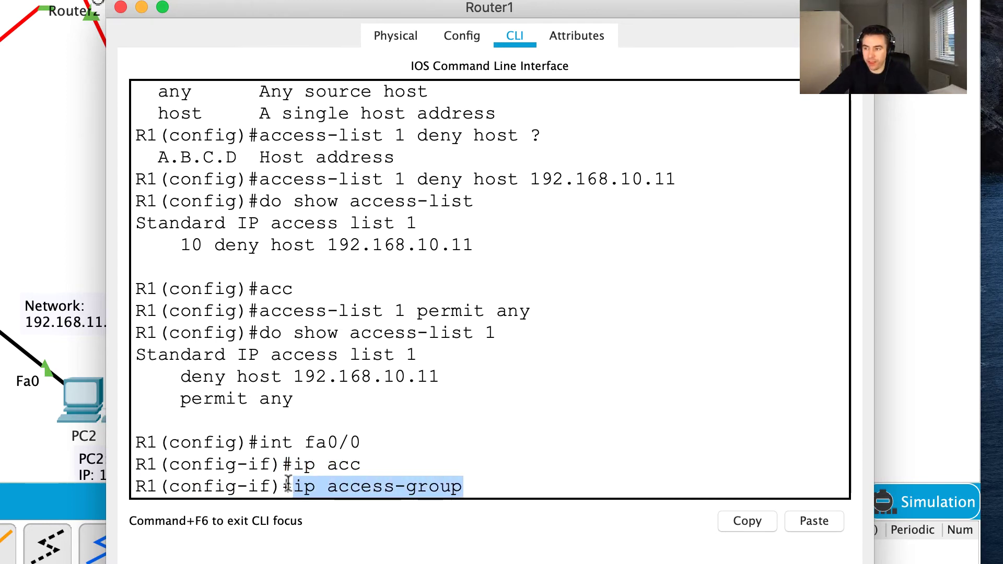
left_click(293, 485)
double_click(294, 486)
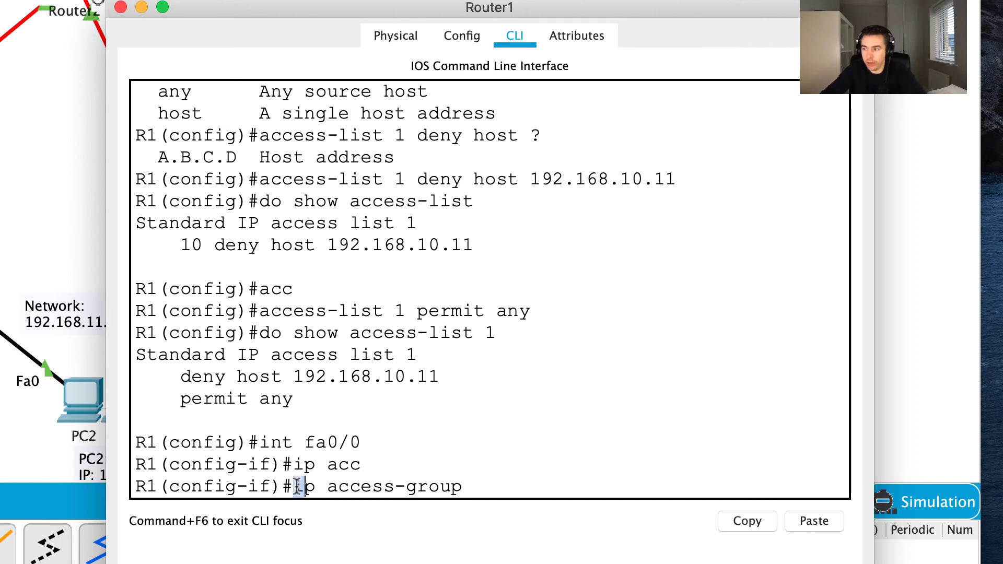
left_click_drag(345, 487, 470, 488)
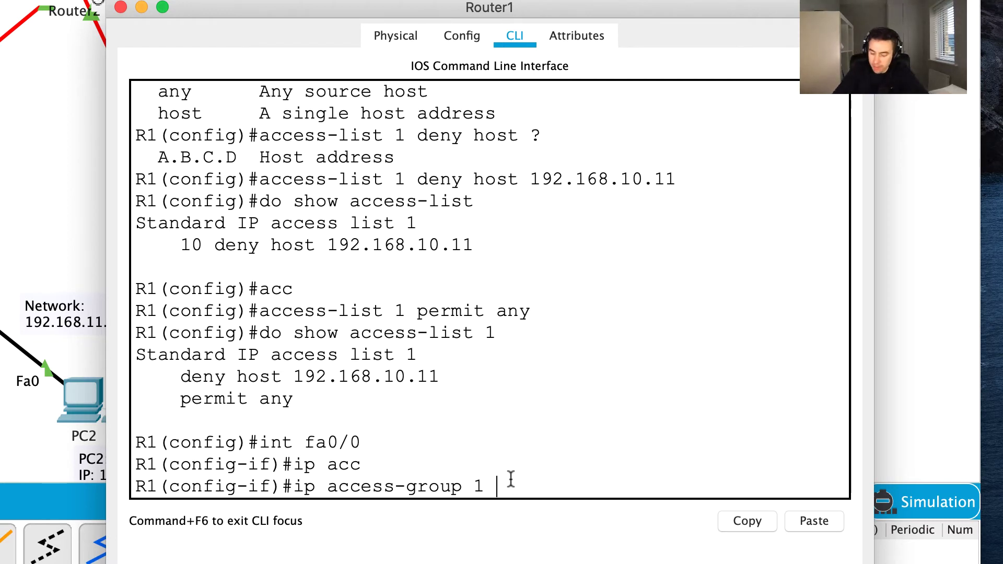
type("?")
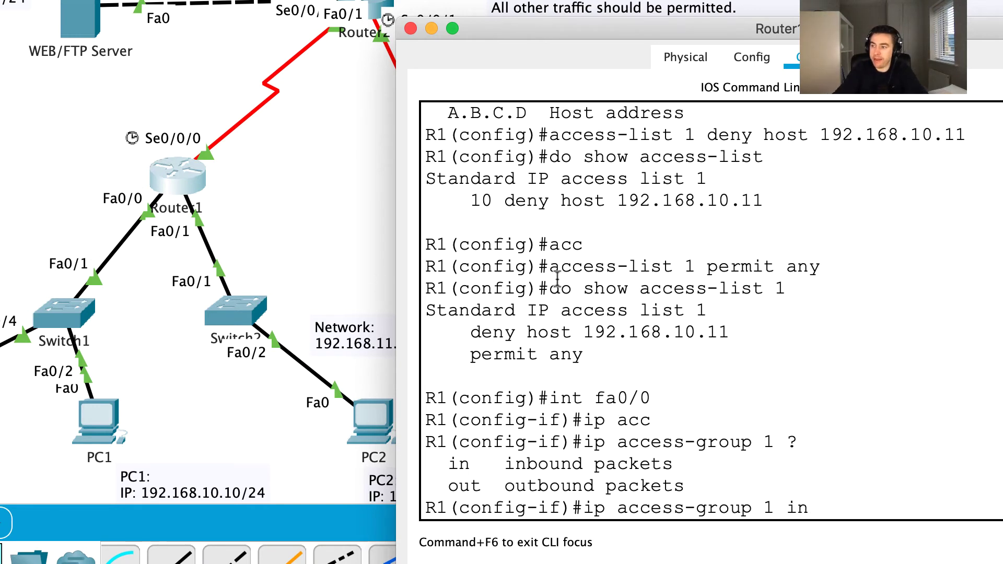
key("Return")
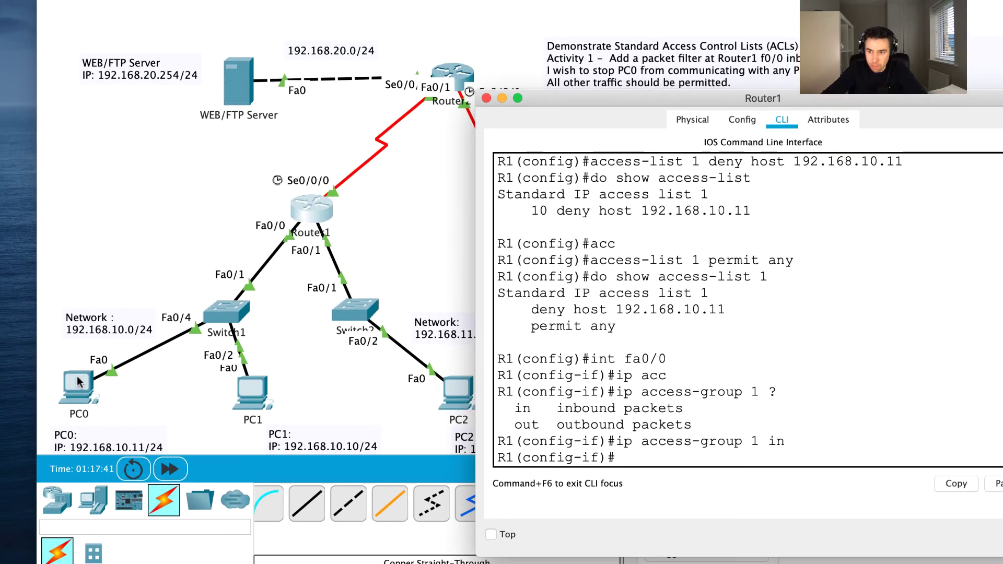
- Reopen PC0's command prompt clear of the topology and ping 192.168.20.254 to test the inbound filter
left_click(79, 382)
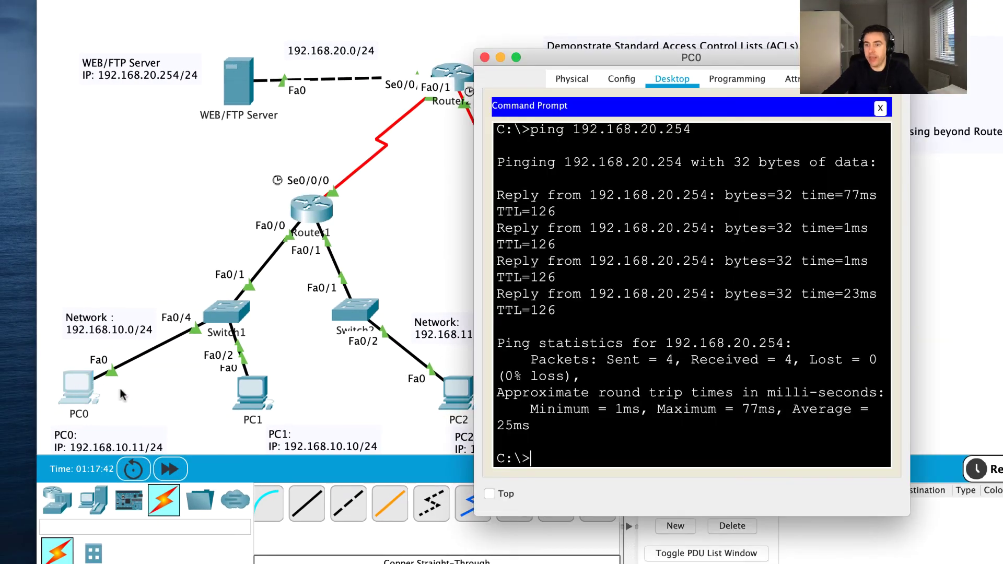
left_click_drag(604, 57, 629, 98)
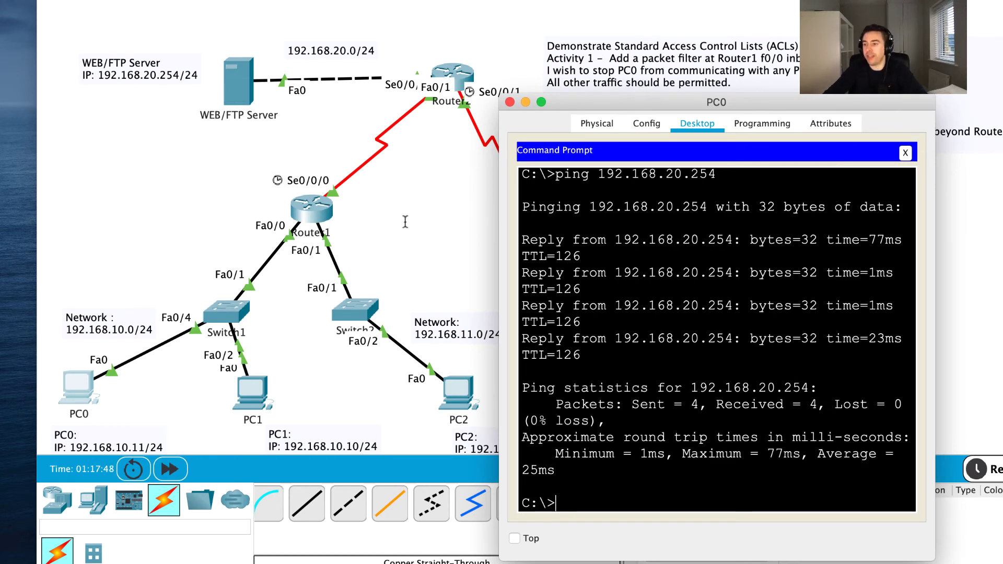
key("Up")
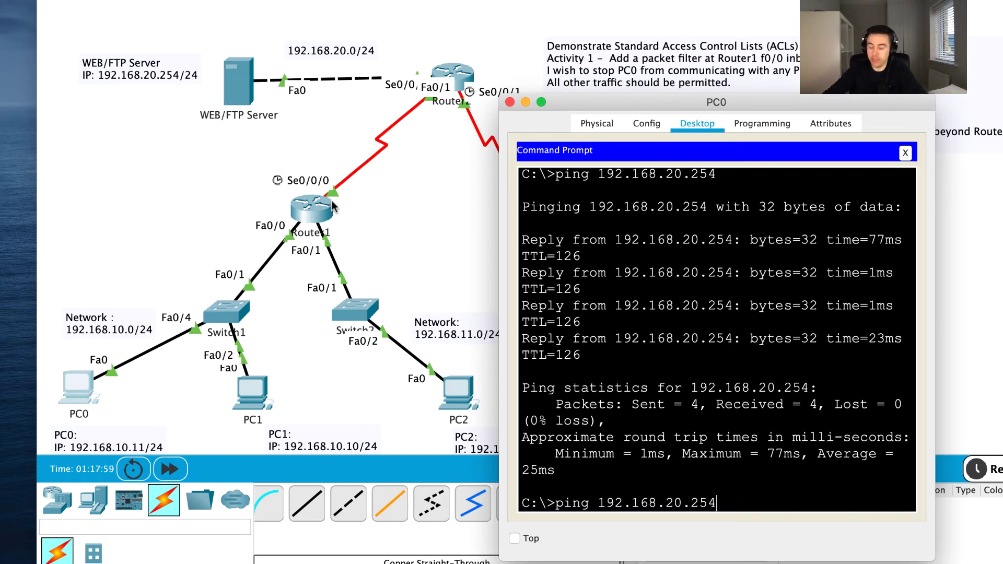
key("Return")
scroll(333, 206, "right", 1)
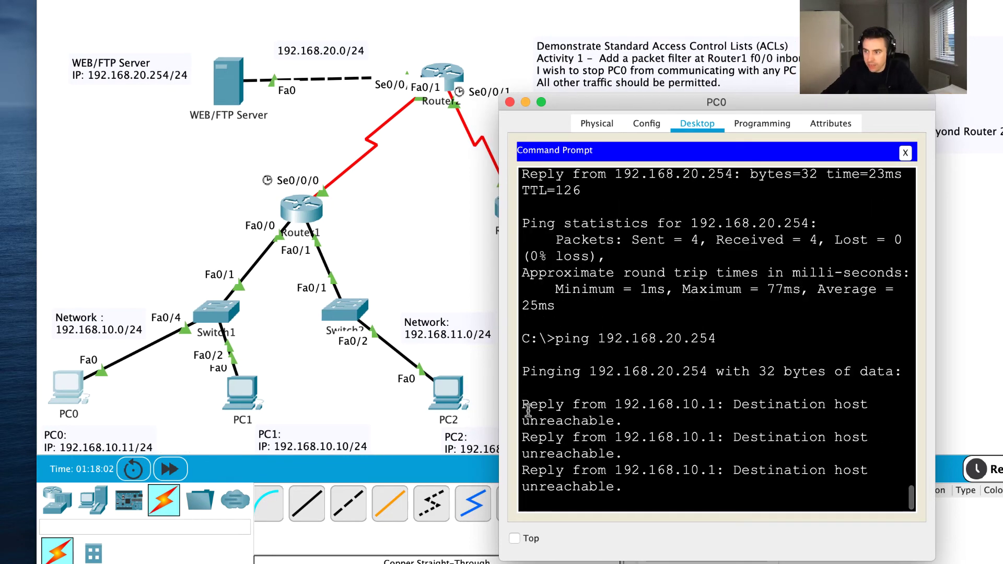
- Highlight the first reply message and the received-packet figure in PC0's latest ping output
left_click_drag(526, 408, 703, 313)
left_click(705, 303)
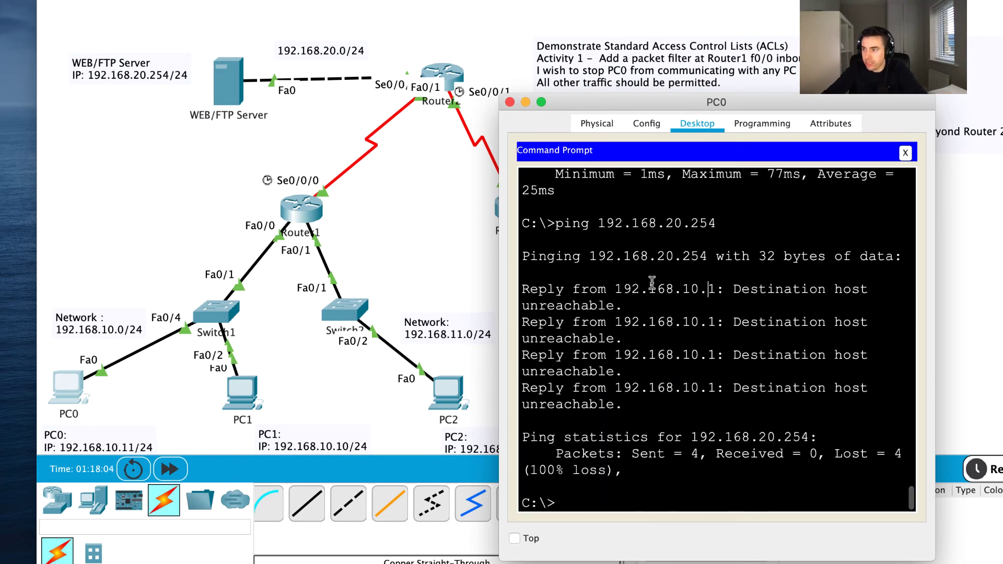
mouse_move(538, 289)
left_mouse_down()
mouse_move(675, 290)
mouse_move(670, 307)
mouse_move(627, 309)
mouse_move(522, 288)
left_mouse_up()
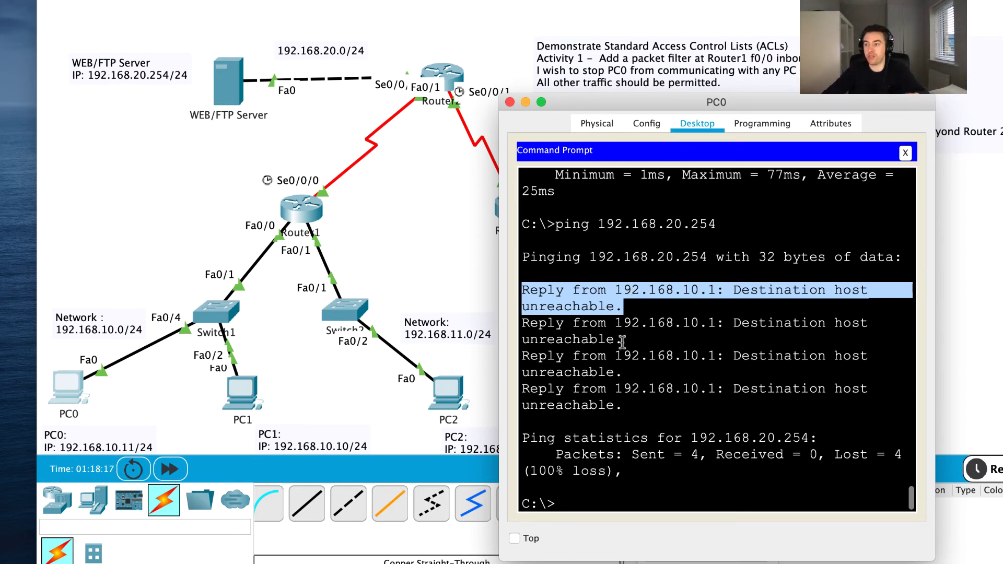
left_click_drag(564, 454, 816, 453)
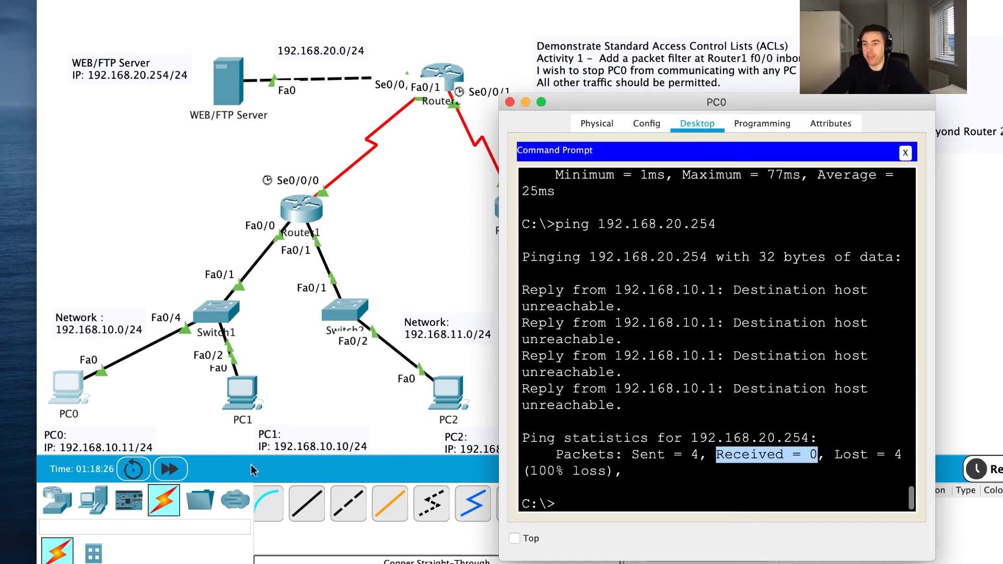
- Open PC1's command prompt and ping 192.168.20.254 to test that permitted traffic passes the filter
left_click(247, 398)
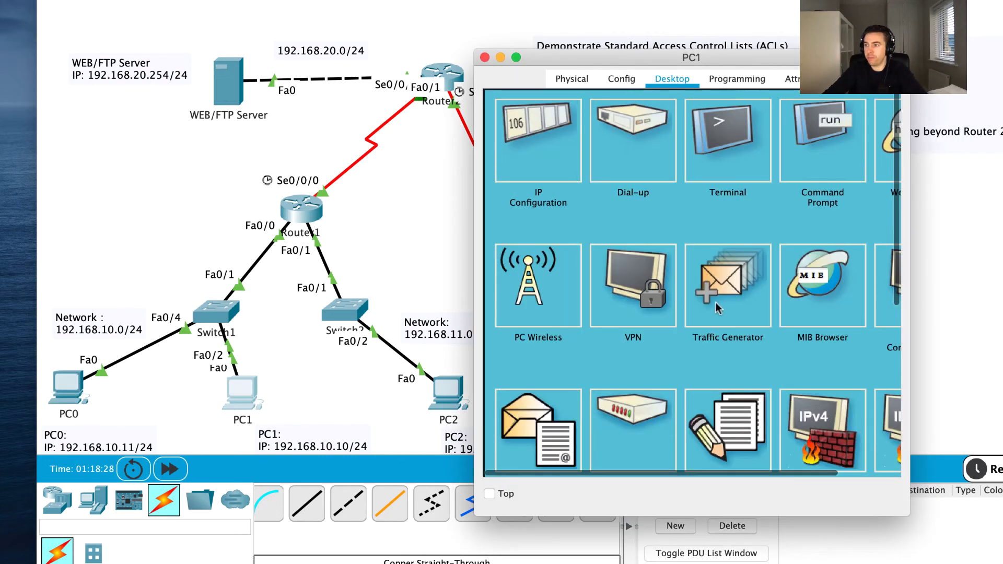
left_click(805, 143)
key("Up")
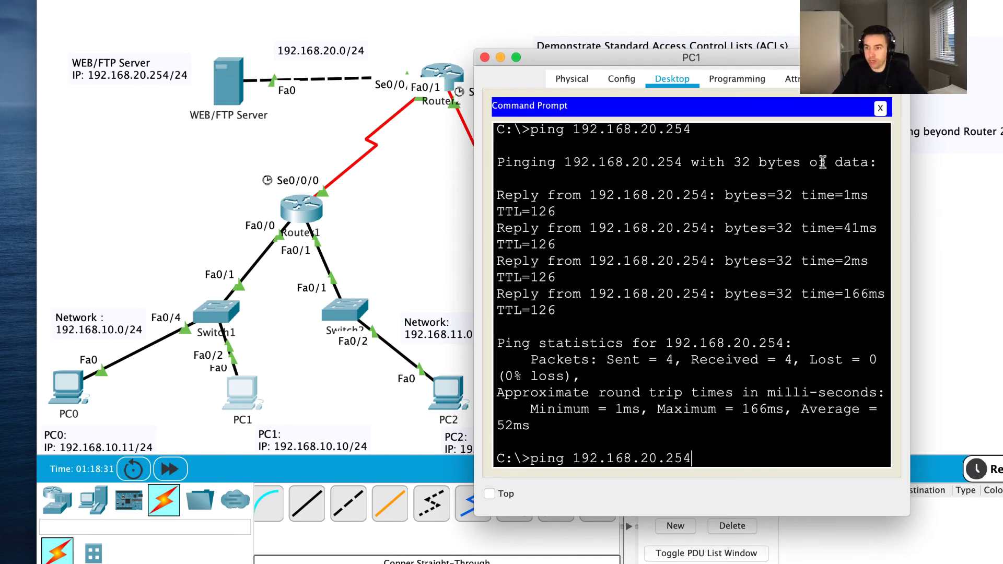
key("Return")
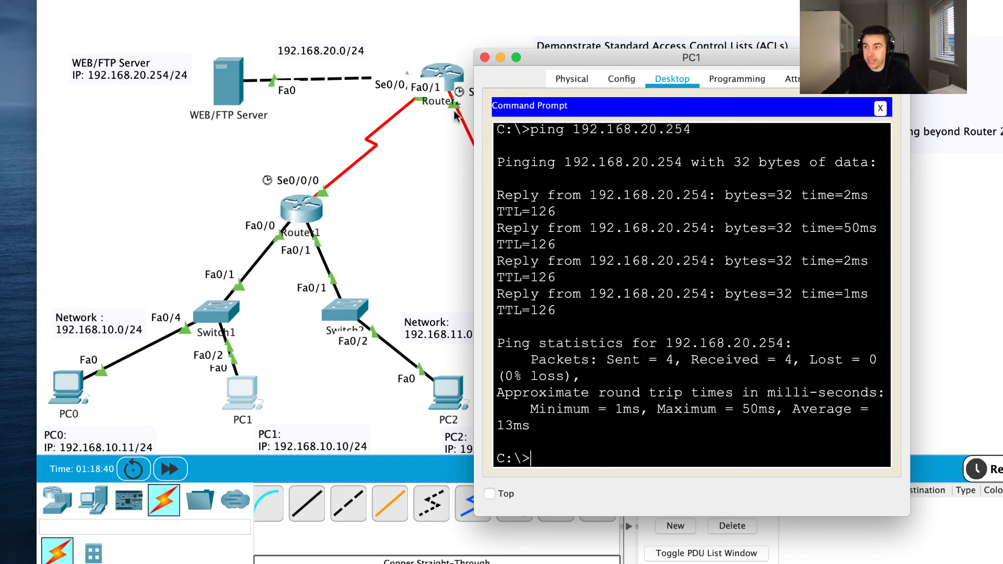
- Return to Router1's CLI and leave interface configuration mode for the privileged EXEC prompt
left_click(296, 211)
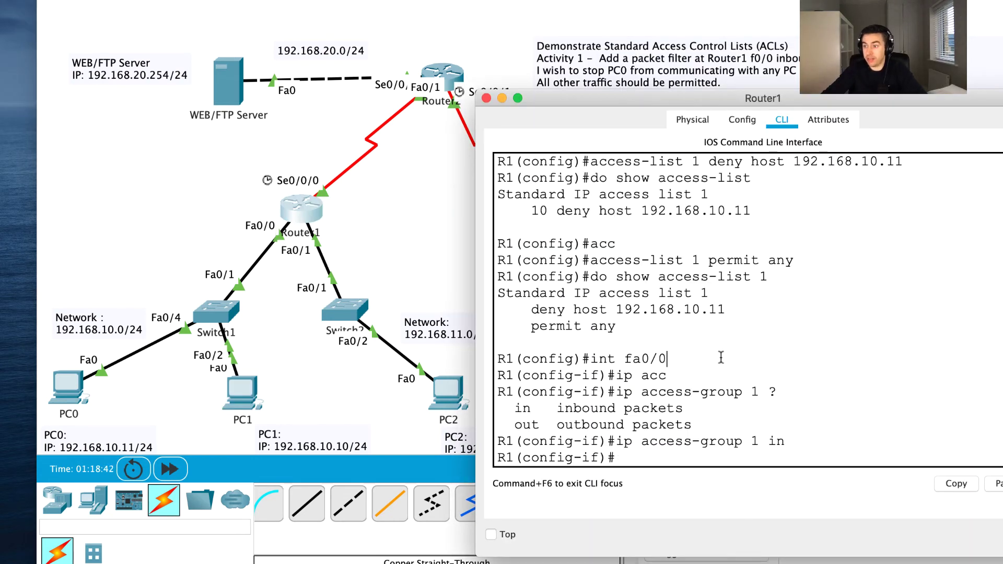
key("Return")
key("Return")
key("Return")
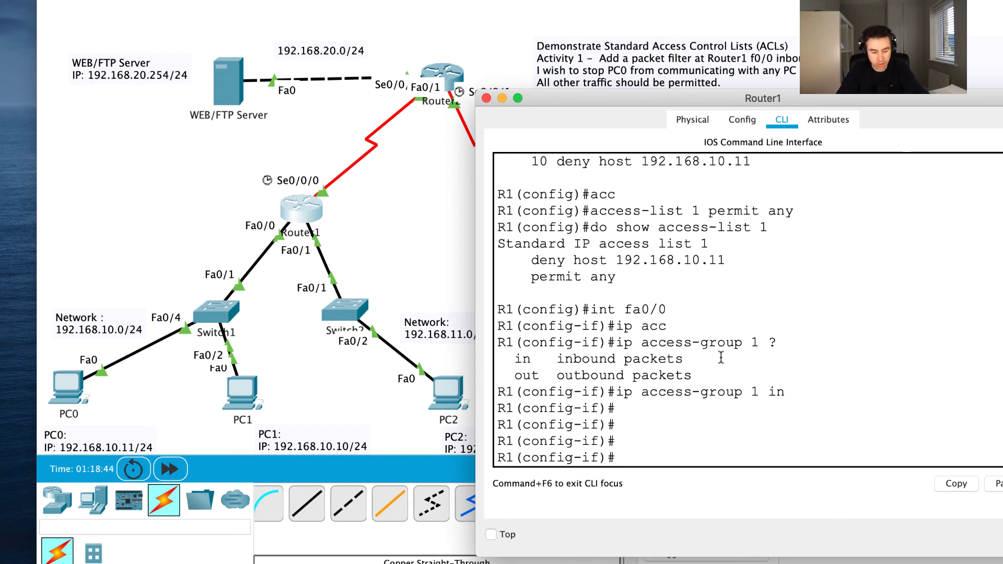
key("ctrl+z")
key("Return")
key("Return")
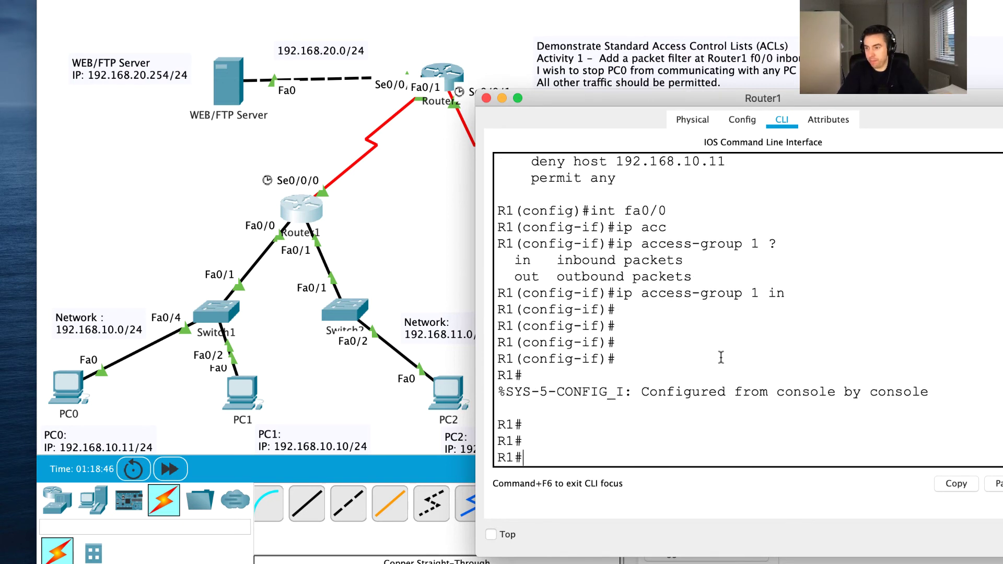
- Display access list 1 on Router1 with show access-lists 1
type("show a")
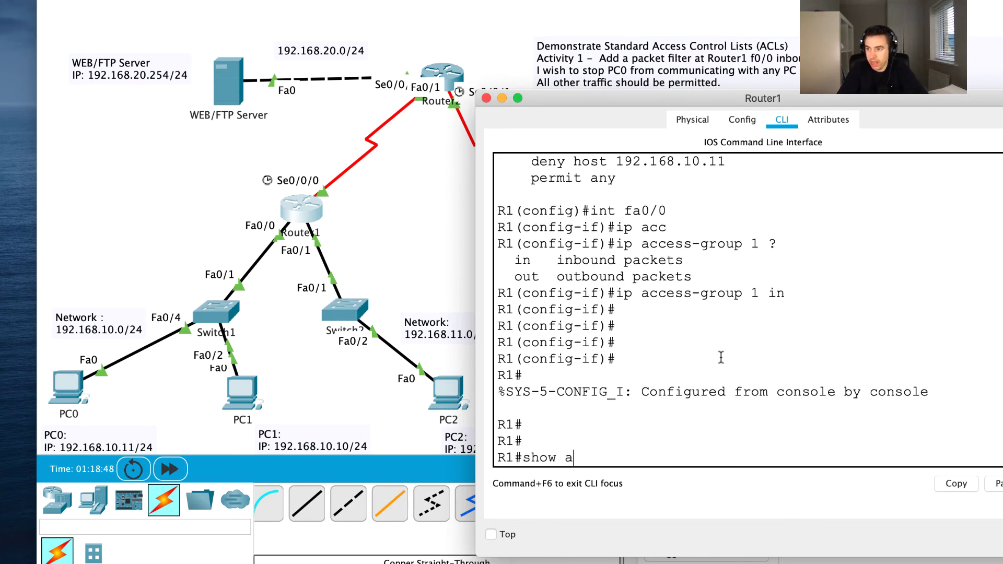
type("cc")
key("Tab")
type("1")
key("Return")
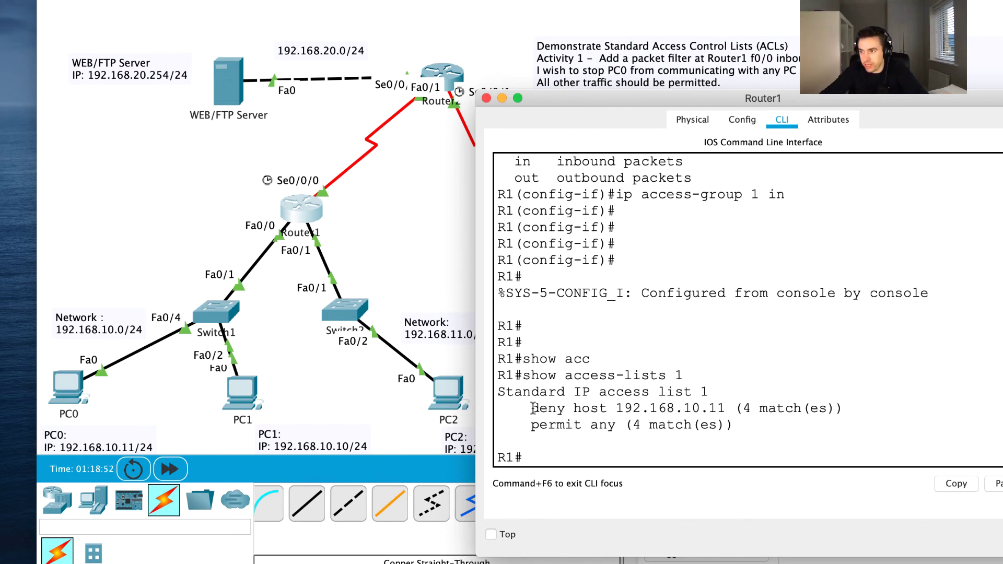
- Highlight the deny host 192.168.10.11 and permit any entries in the access list output to examine their matches
left_click_drag(526, 408, 559, 408)
left_click_drag(675, 404, 722, 406)
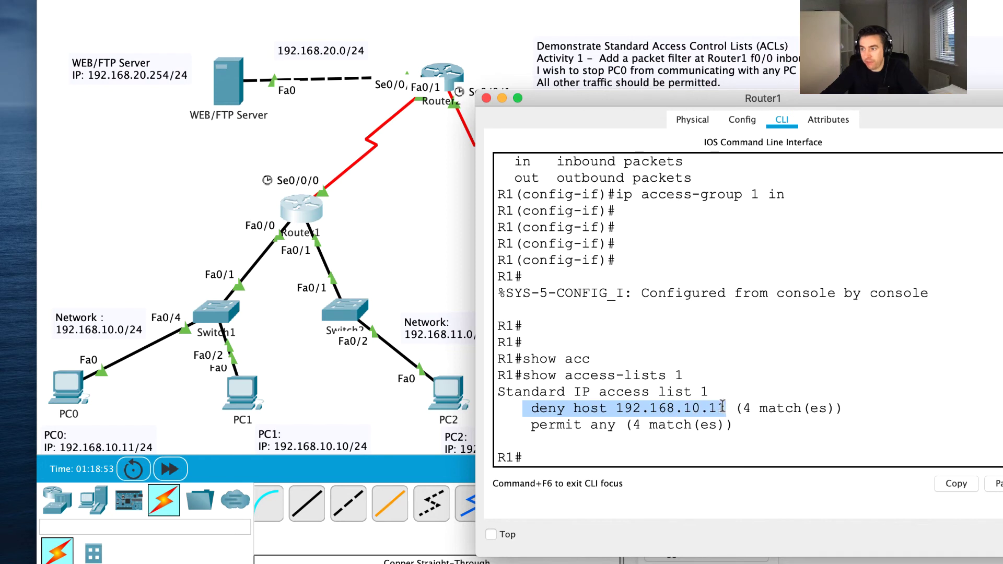
triple_click(694, 407)
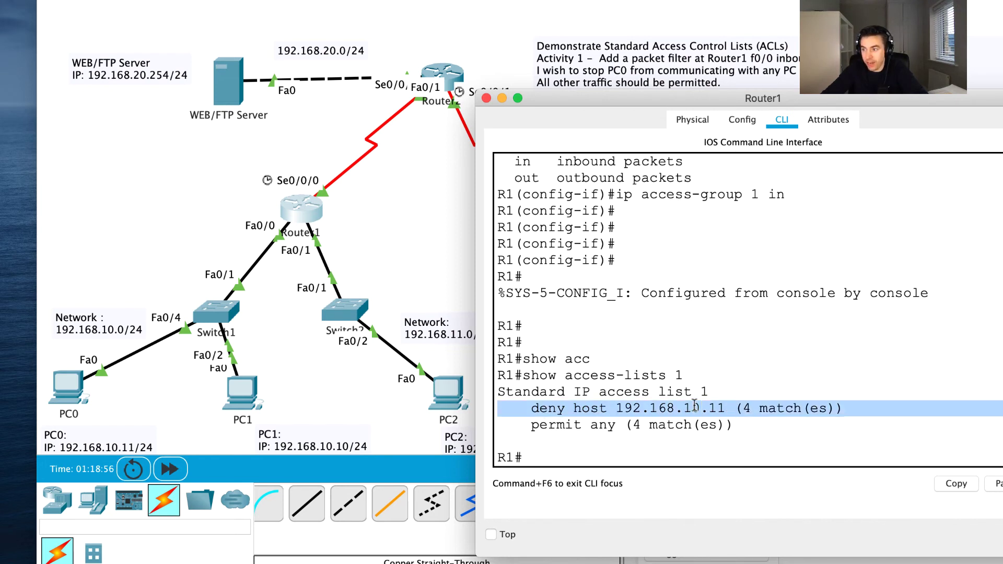
triple_click(552, 426)
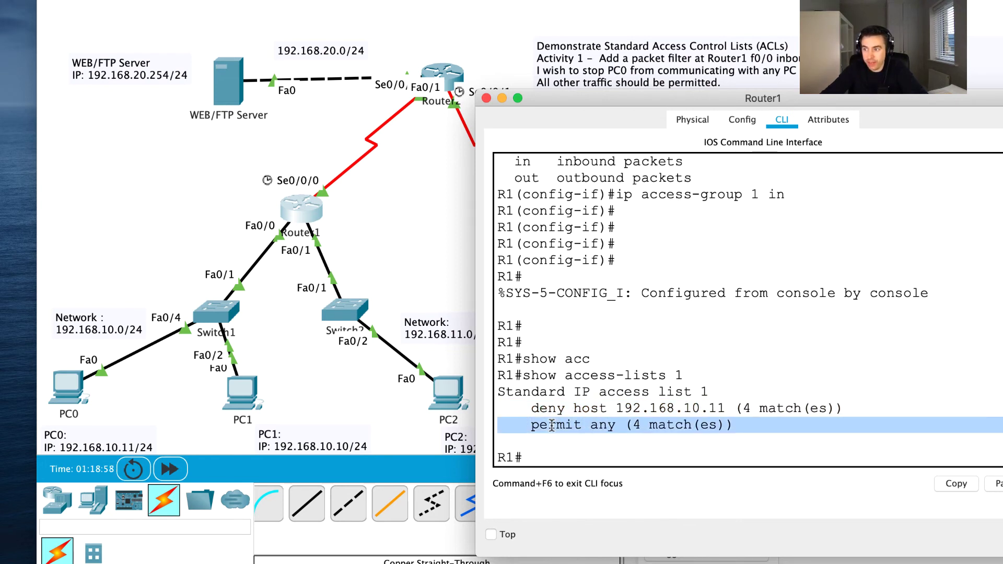
triple_click(582, 408)
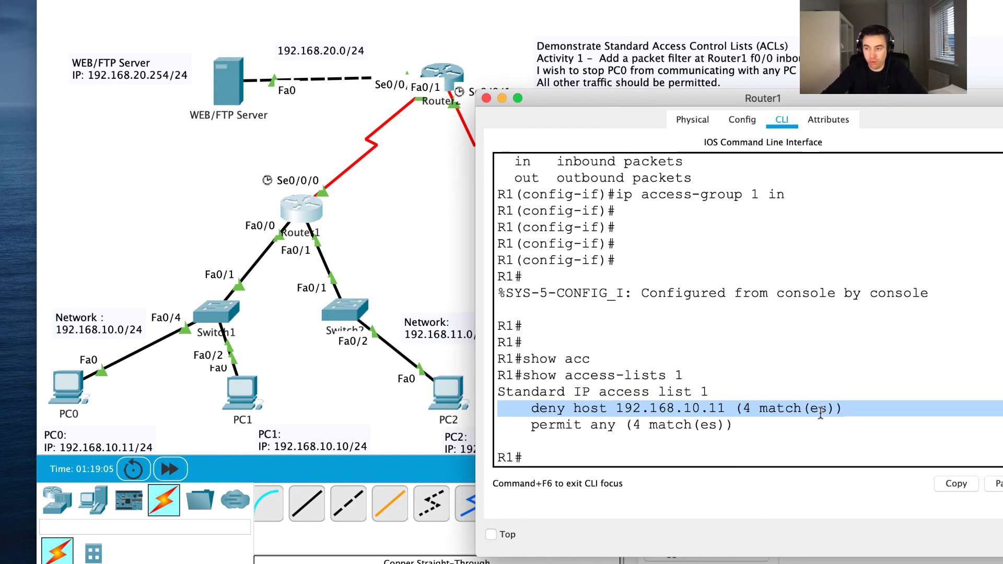
double_click(582, 407)
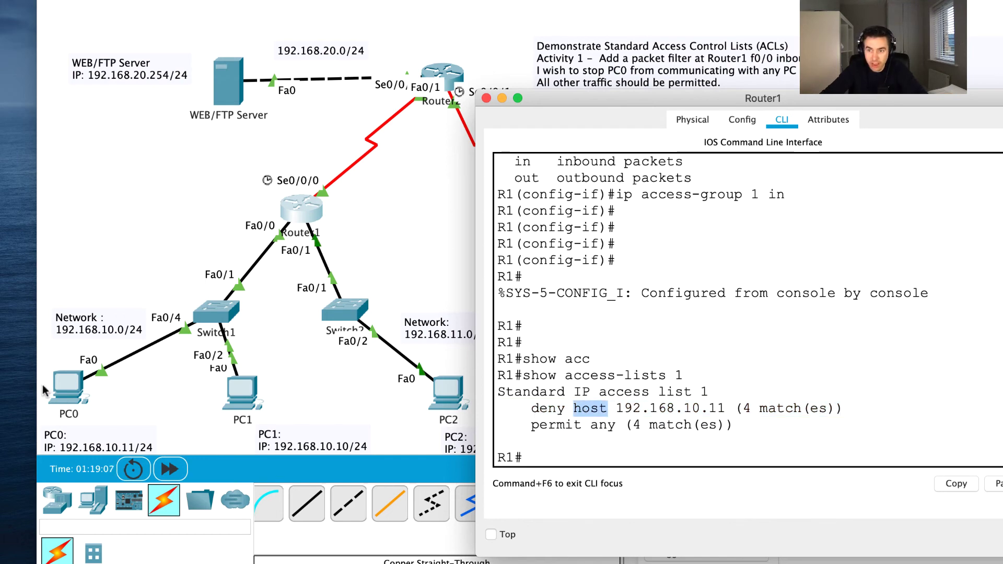
- Return to PC0's command prompt and repeat the ping to 192.168.20.254
left_click(74, 386)
left_click(638, 394)
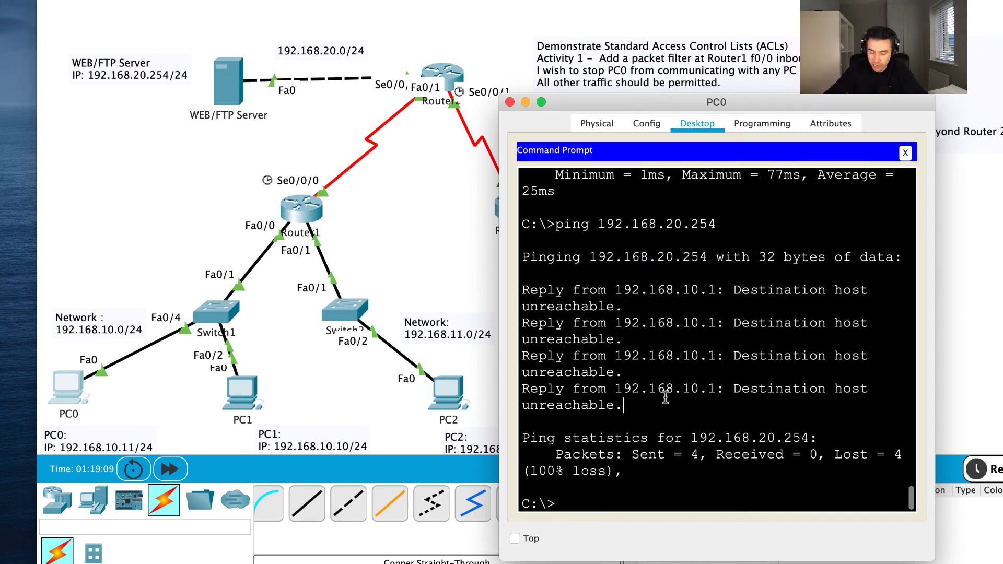
key("Up")
key("Return")
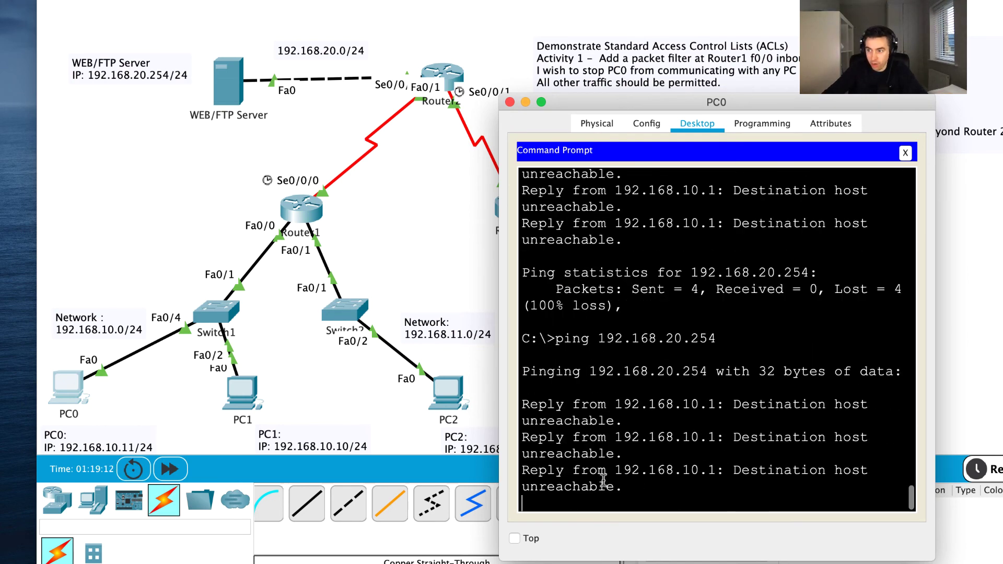
- Highlight the deny entry's match counter in Router1's CLI and rerun show access-lists 1
left_click(305, 216)
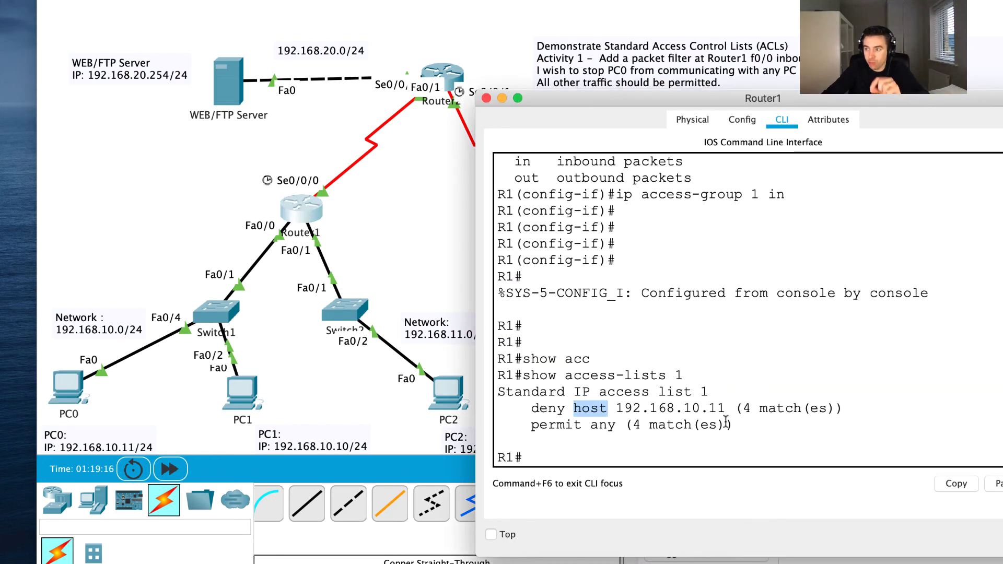
left_click_drag(748, 405, 843, 408)
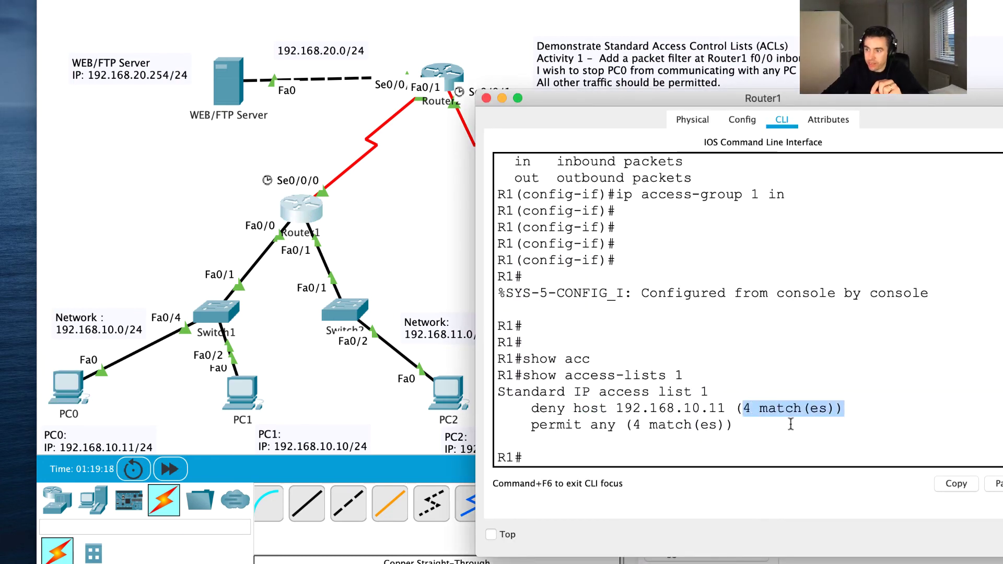
left_click(580, 443)
key("Up")
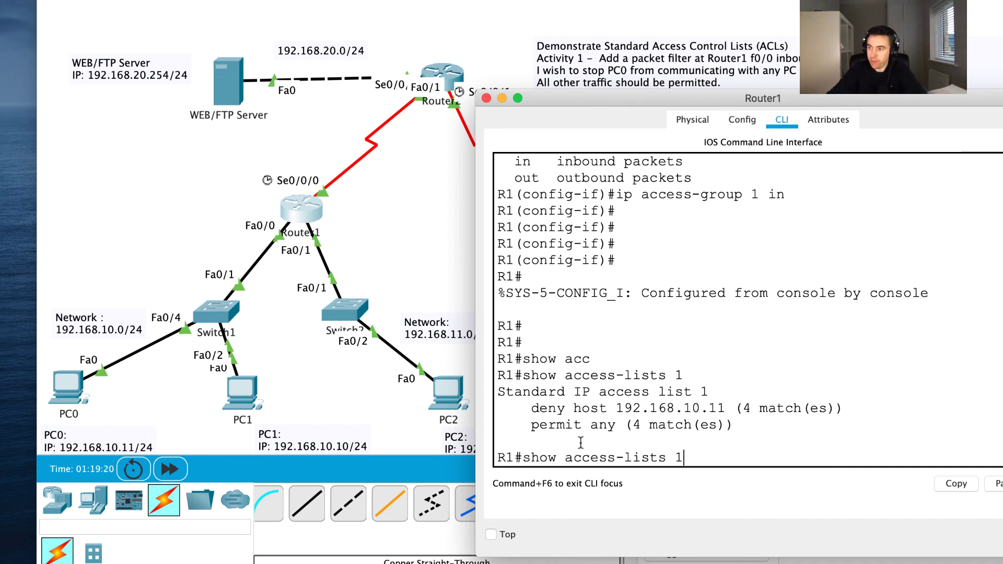
key("Return")
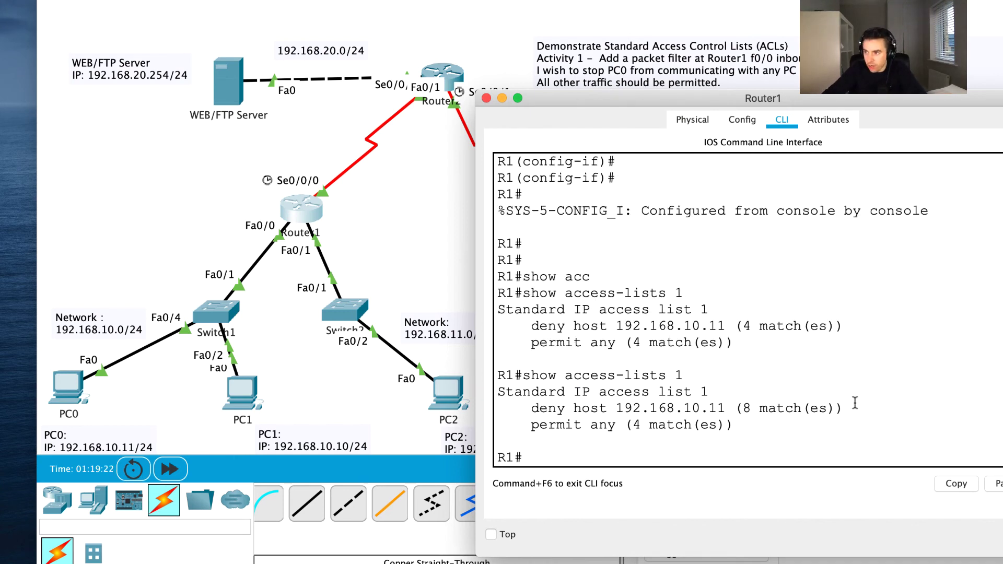
- Highlight the deny host 192.168.10.11 entry and its match counter in the newest access list output
left_click_drag(845, 408, 745, 407)
left_click(527, 407)
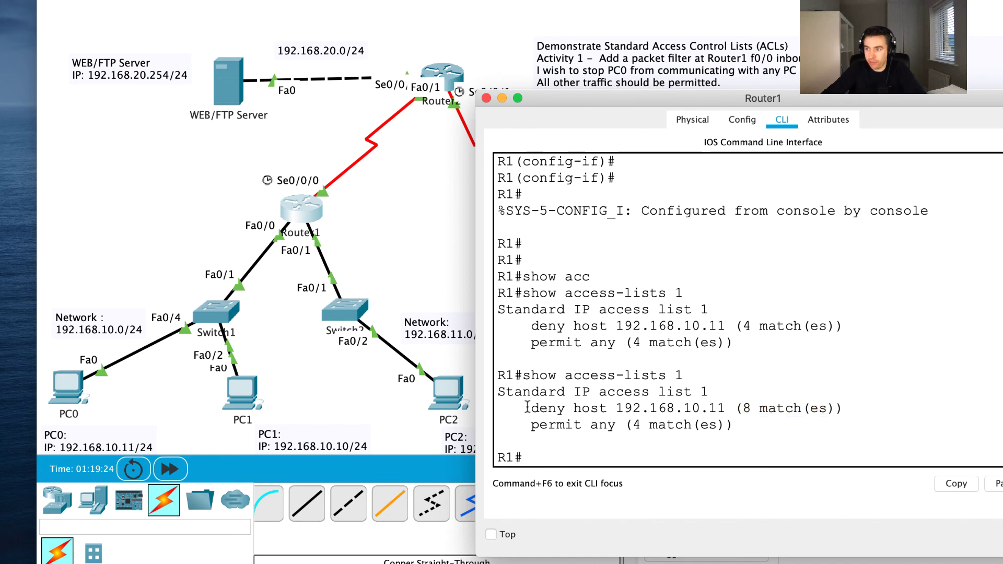
left_click_drag(527, 407, 774, 405)
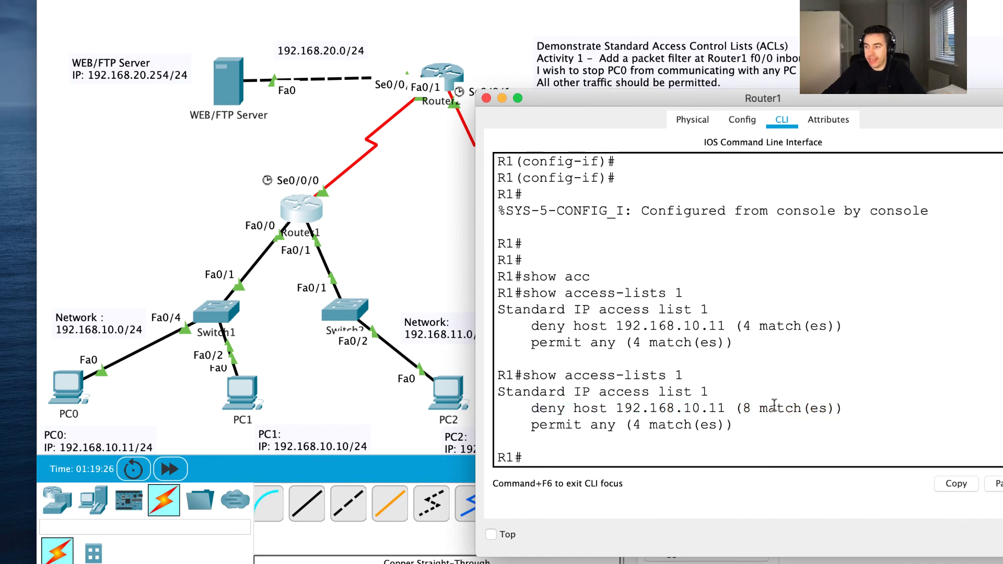
- Ping 192.168.20.254 once more from PC0 and rerun show access-lists 1 on Router1 to recheck the deny counter
left_click(66, 389)
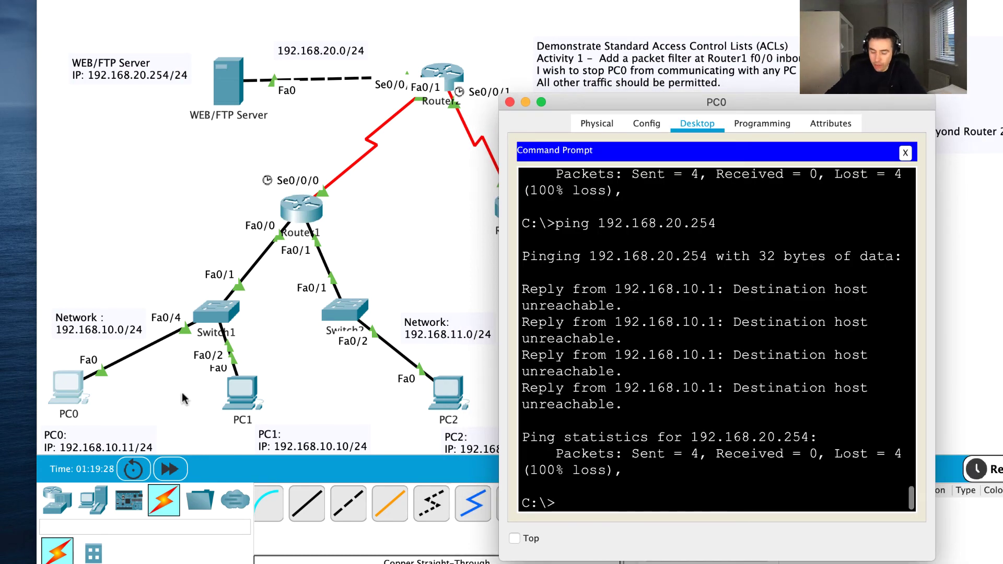
key("Return")
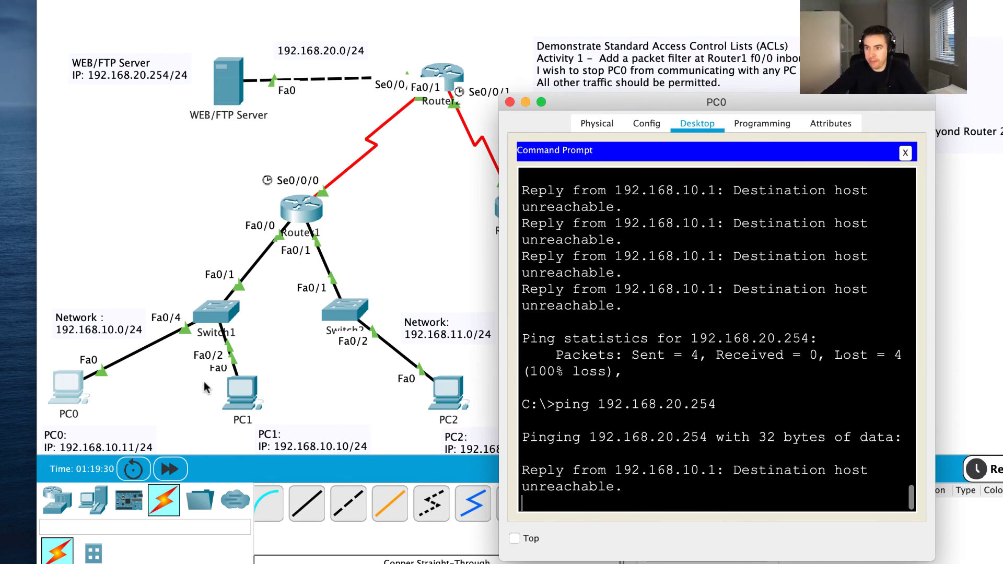
left_click(311, 215)
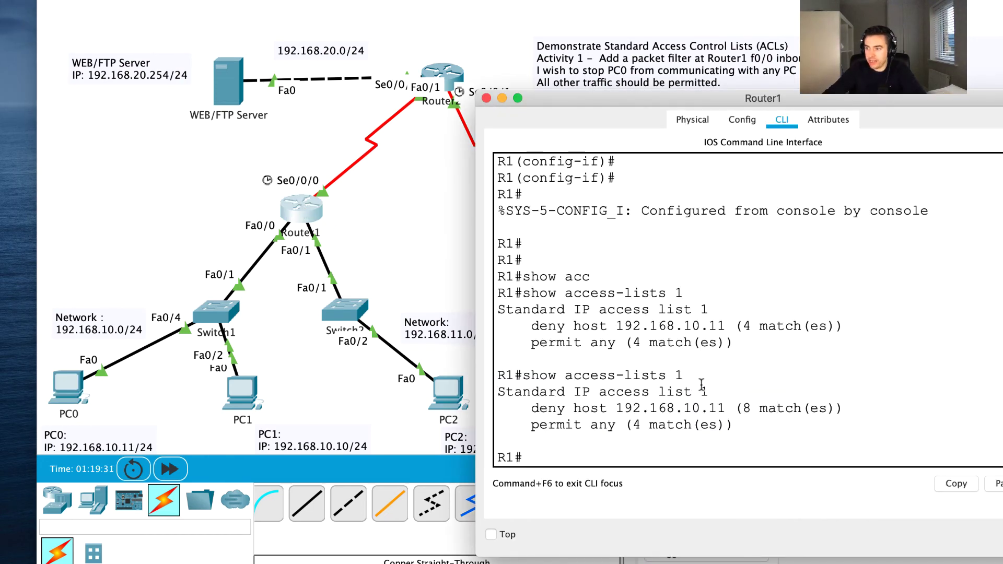
left_click_drag(735, 408, 834, 408)
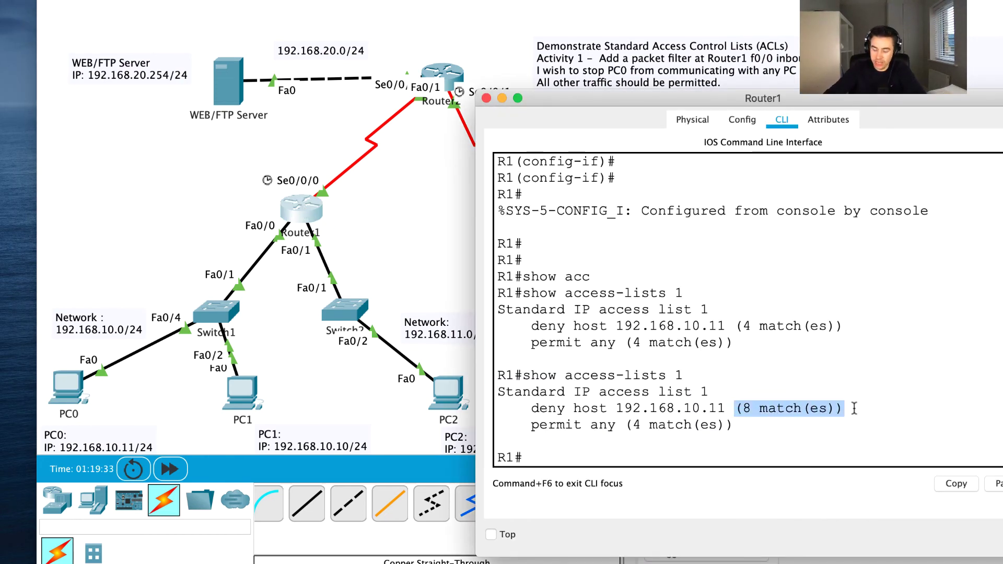
key("Up")
key("Return")
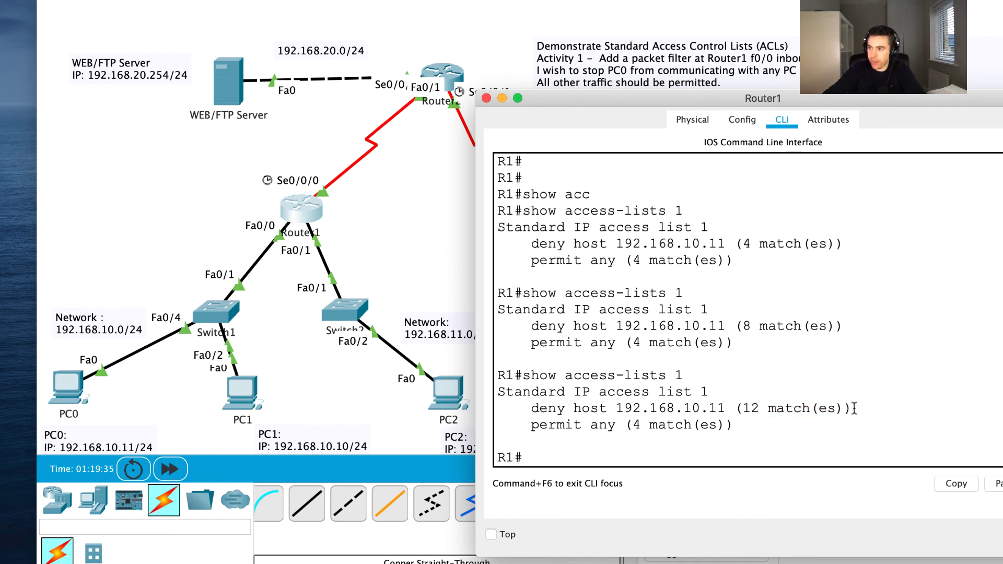
- Compare the deny and permit any match counters across the successive access list outputs by highlighting them
left_click_drag(855, 413, 555, 409)
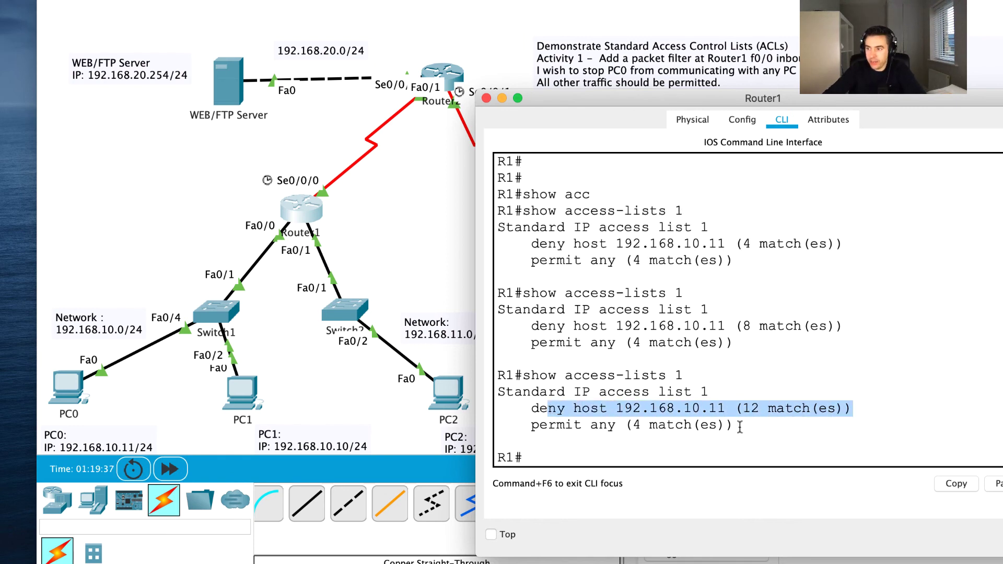
left_click_drag(739, 426, 529, 425)
left_click(707, 425)
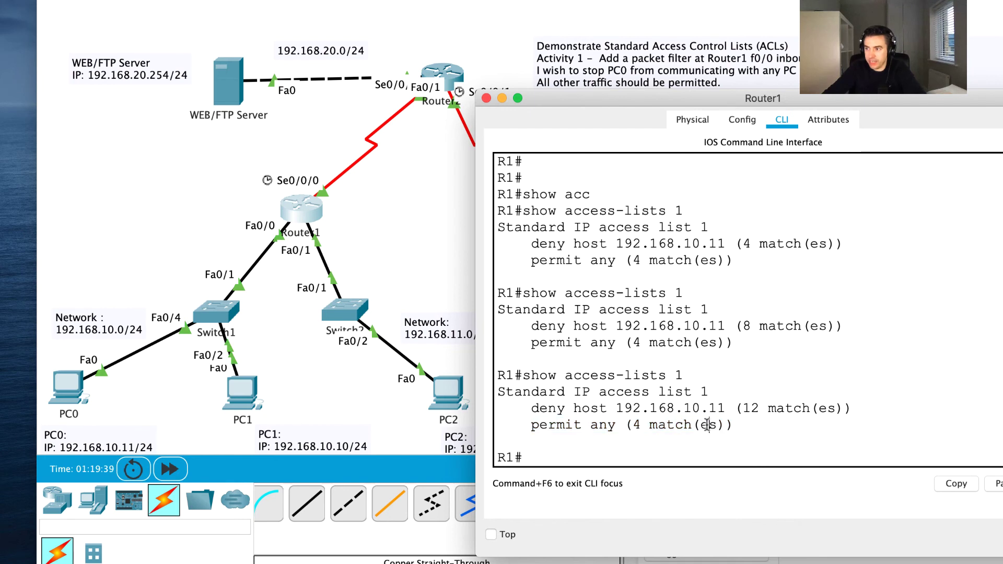
left_click_drag(736, 346, 641, 335)
left_click(692, 257)
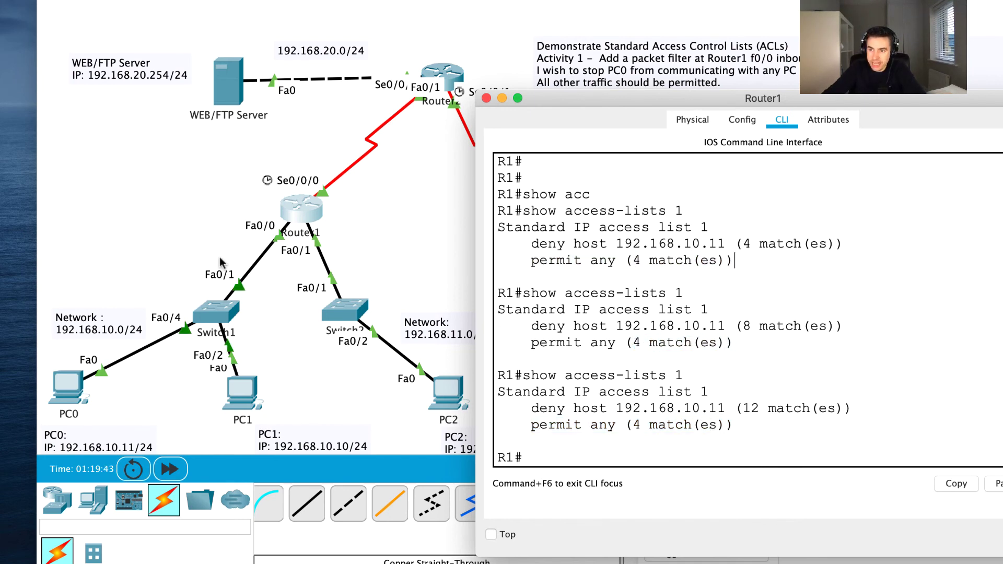
- Return to PC1's command prompt and repeat the ping to 192.168.20.254
left_click(241, 396)
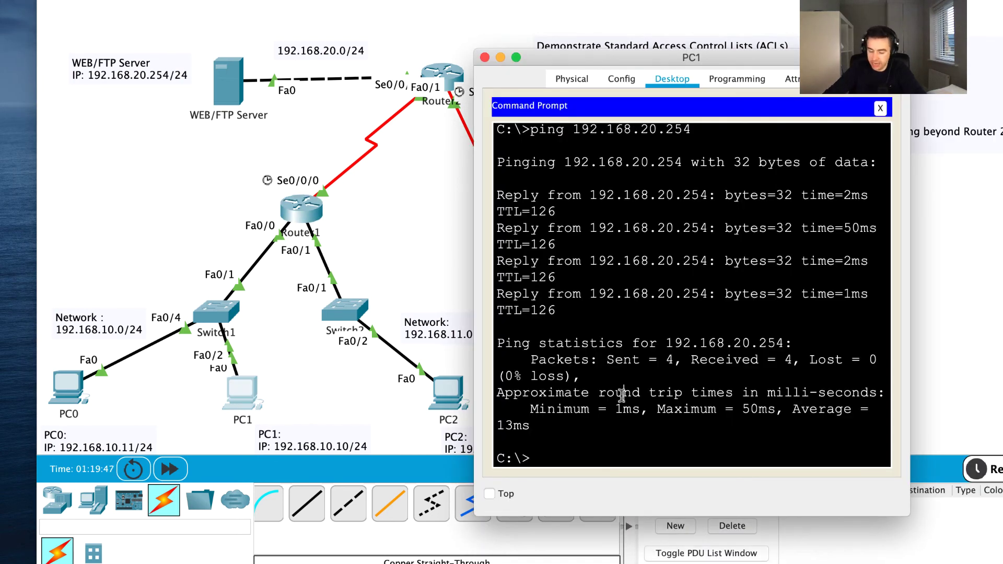
key("Up")
key("Return")
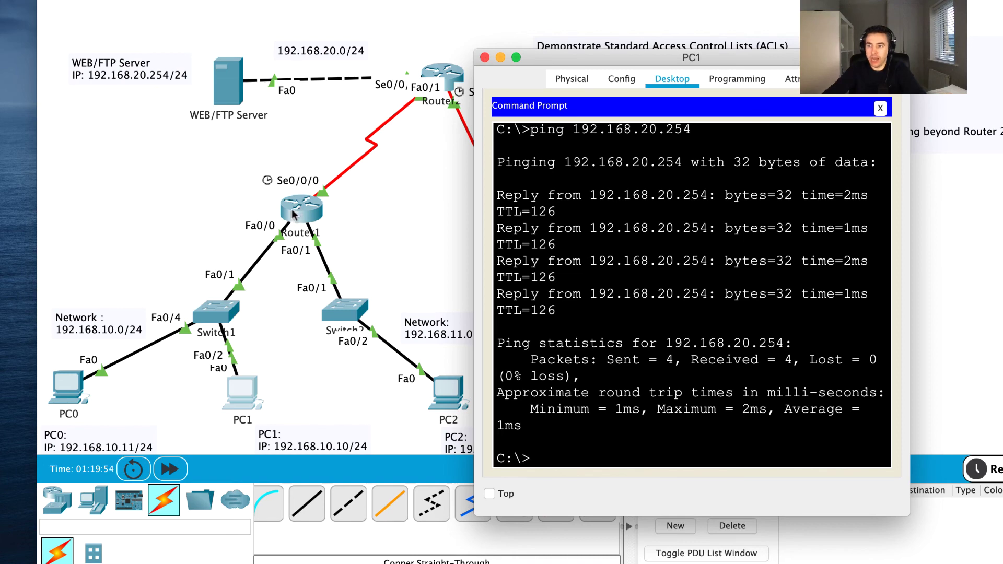
- Rerun show access-lists 1 on Router1, highlight the permit any entry, and close the router's window
left_click(300, 212)
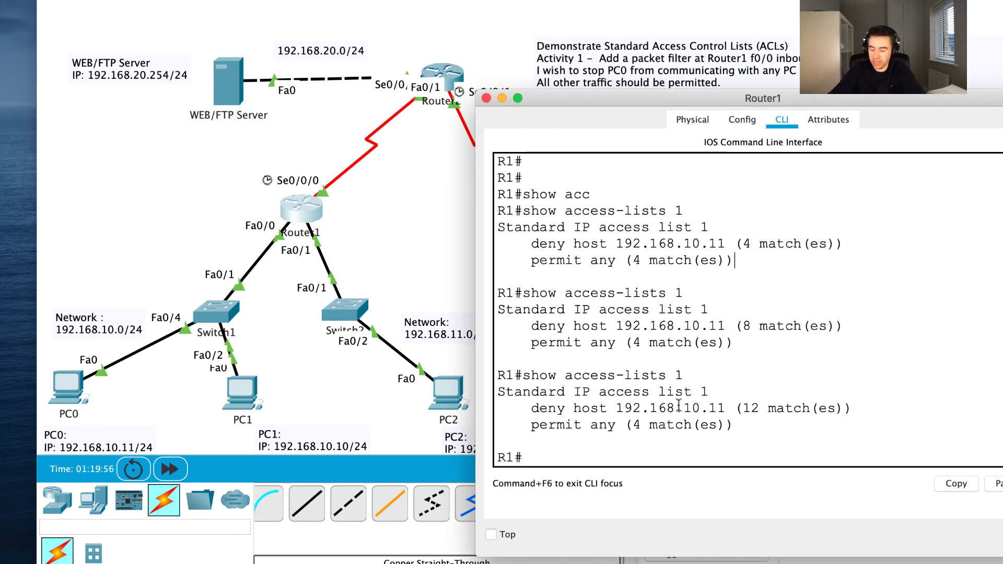
key("Up")
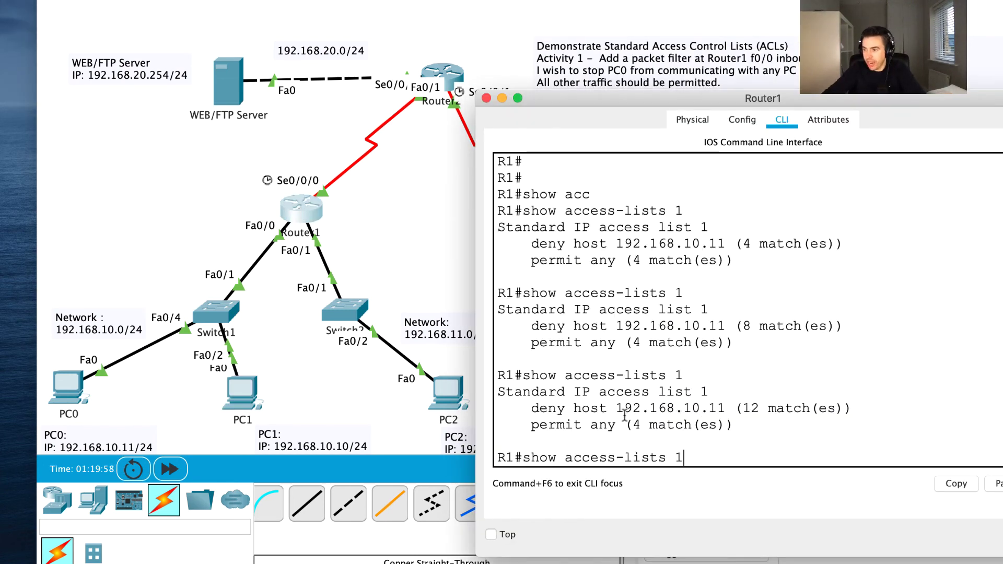
mouse_move(531, 424)
left_mouse_down()
mouse_move(736, 427)
mouse_move(539, 421)
left_mouse_up()
key("Return")
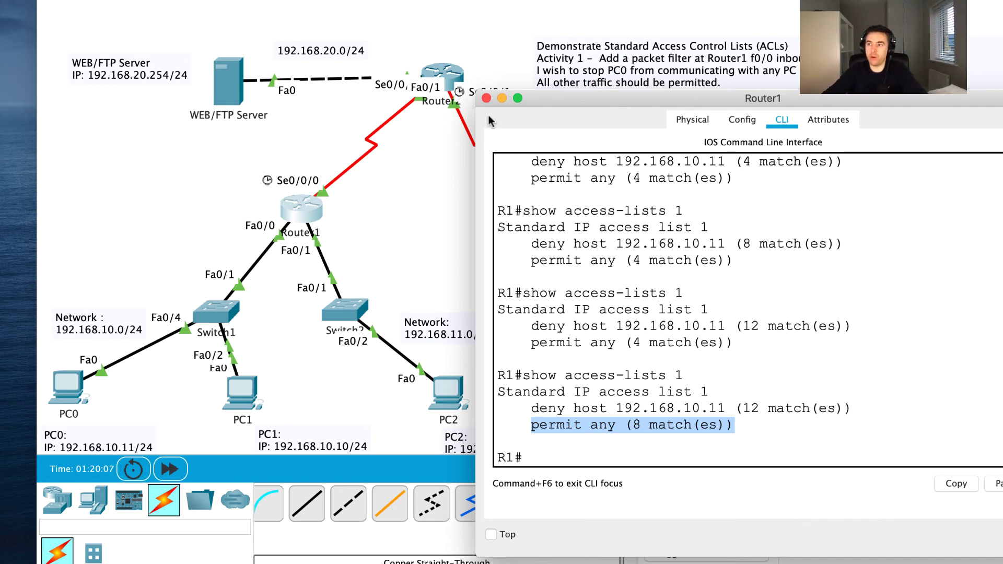
left_click(485, 98)
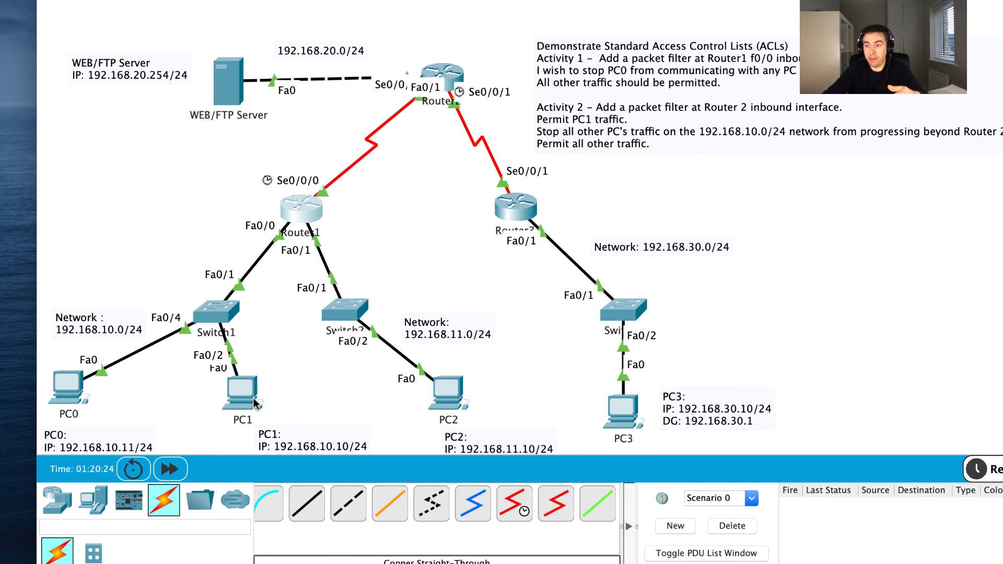
mouse_move(254, 403)
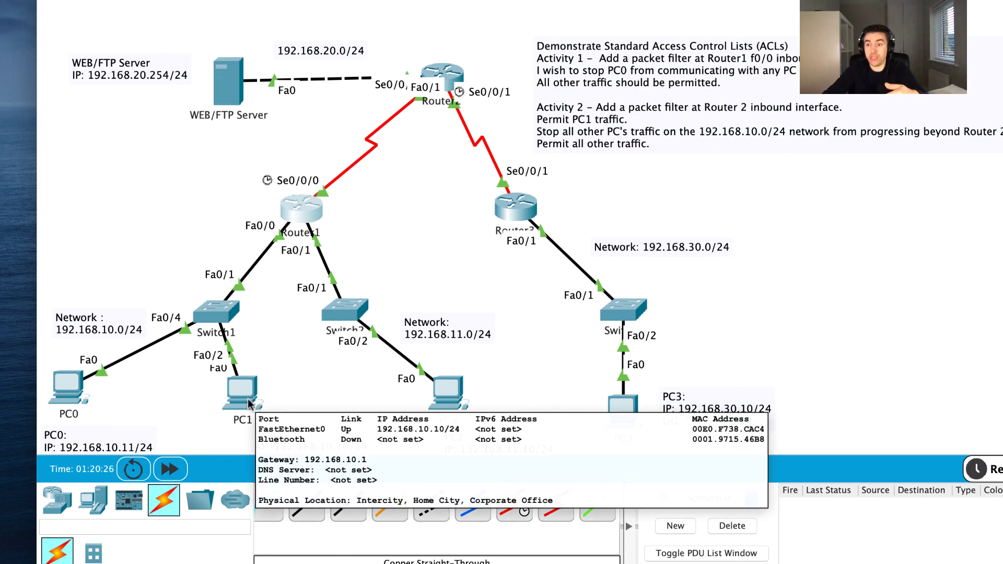